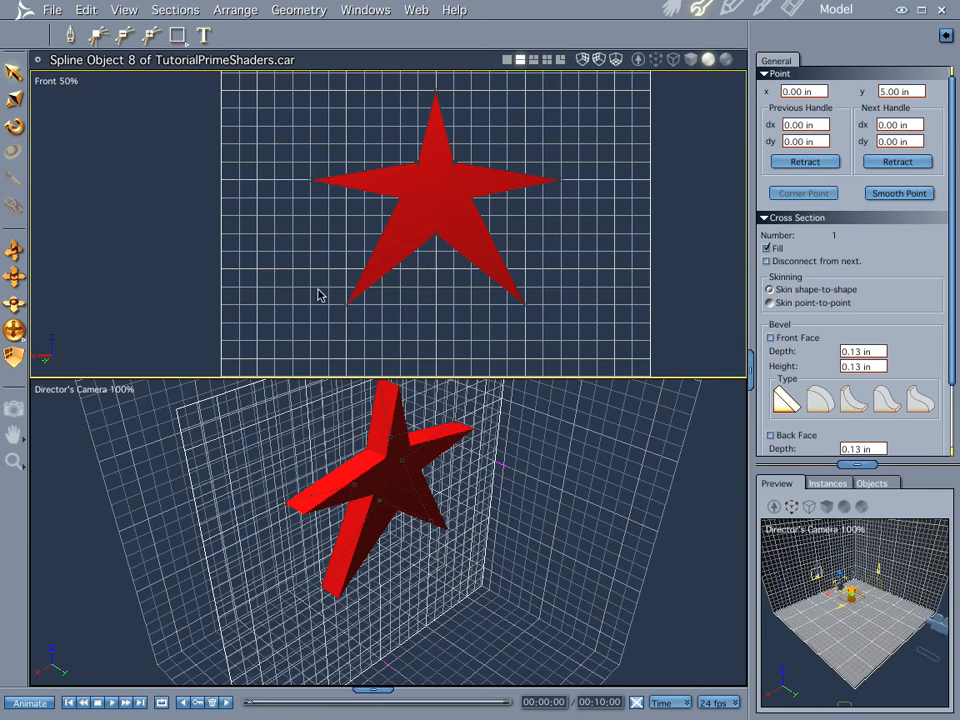
# Undo the last lowering of the star's two lower tips and move them inward to x 7.50 and -7.50 in
pyautogui.click(551, 339)
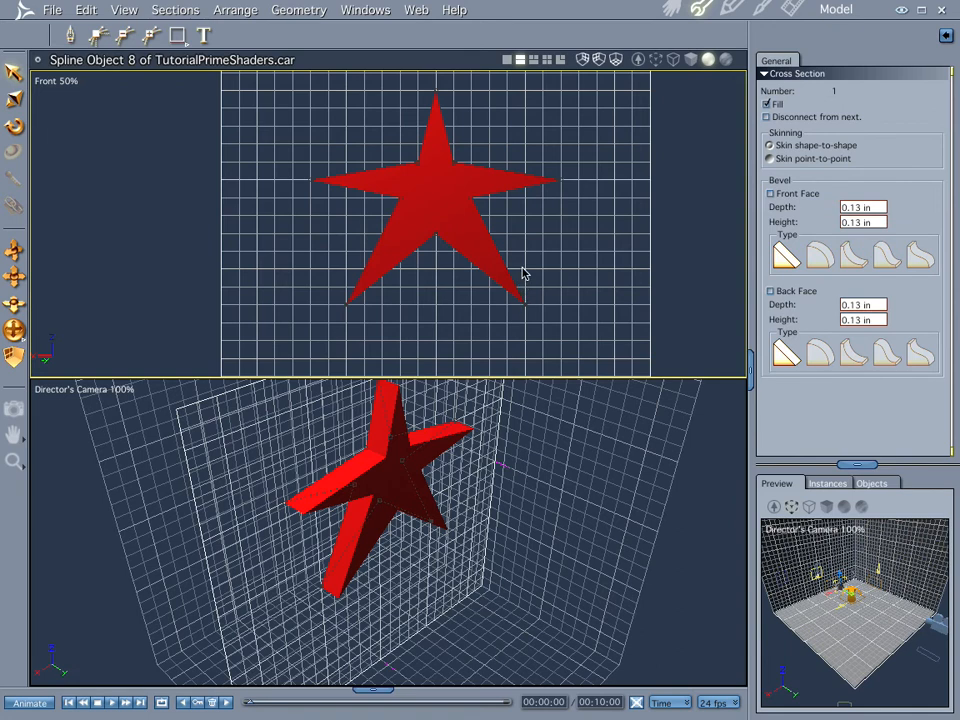
pyautogui.hotkey('ctrl', 'z')
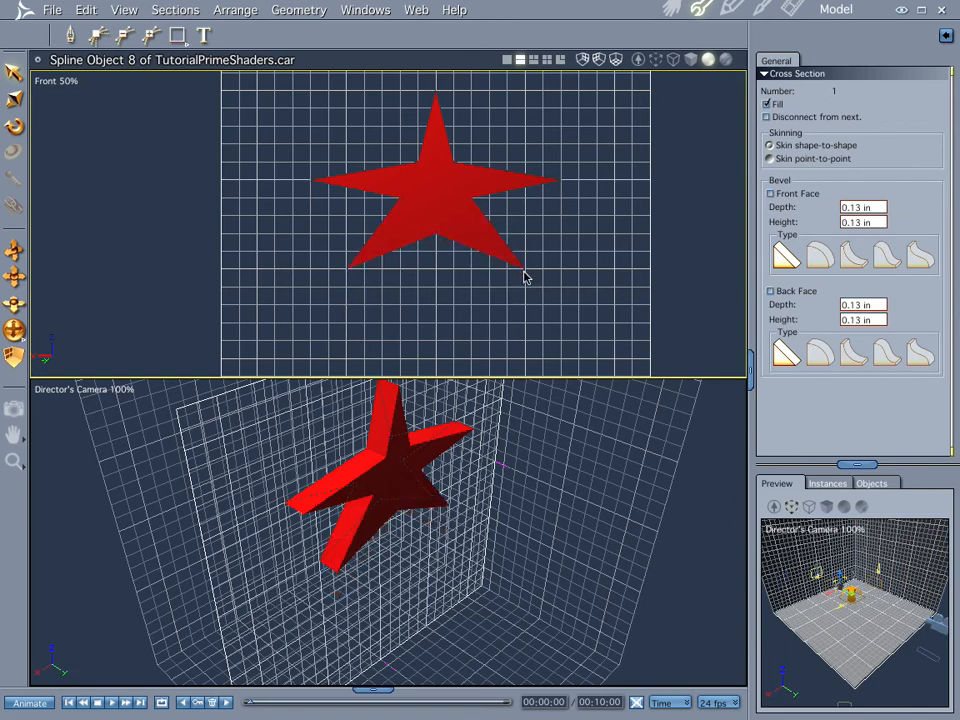
pyautogui.click(524, 271)
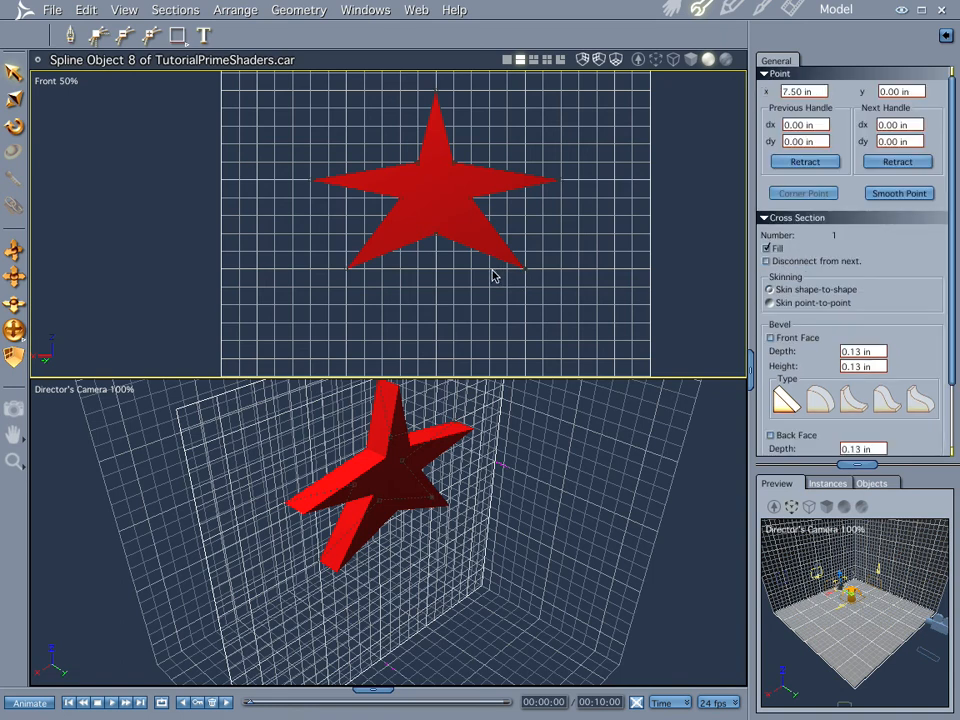
pyautogui.moveTo(492, 275); pyautogui.dragTo(493, 268)
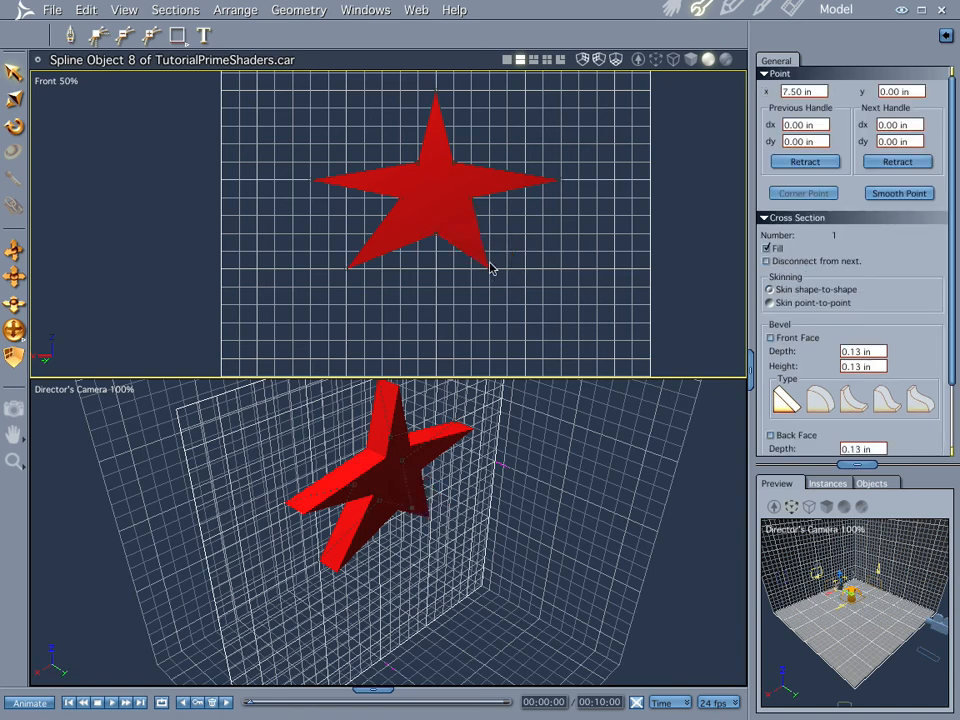
pyautogui.click(348, 270)
pyautogui.moveTo(378, 272); pyautogui.dragTo(415, 233)
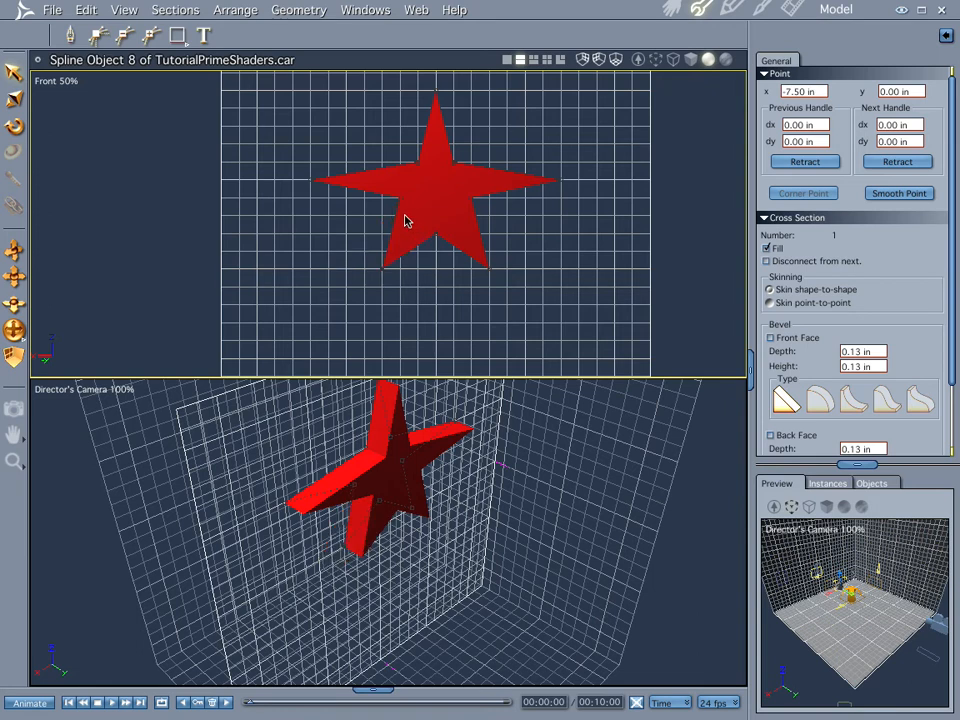
# Move the star's left and right tips inward to x -10.00 and 10.00 in, keeping both at y 12.50 in
pyautogui.moveTo(313, 187); pyautogui.dragTo(366, 182)
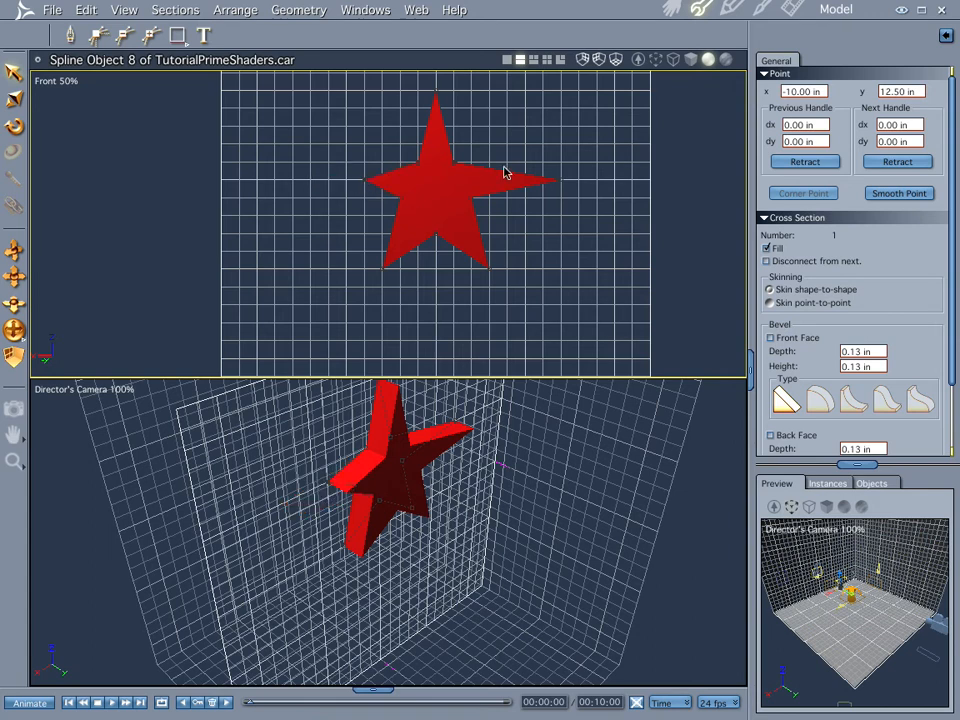
pyautogui.click(556, 182)
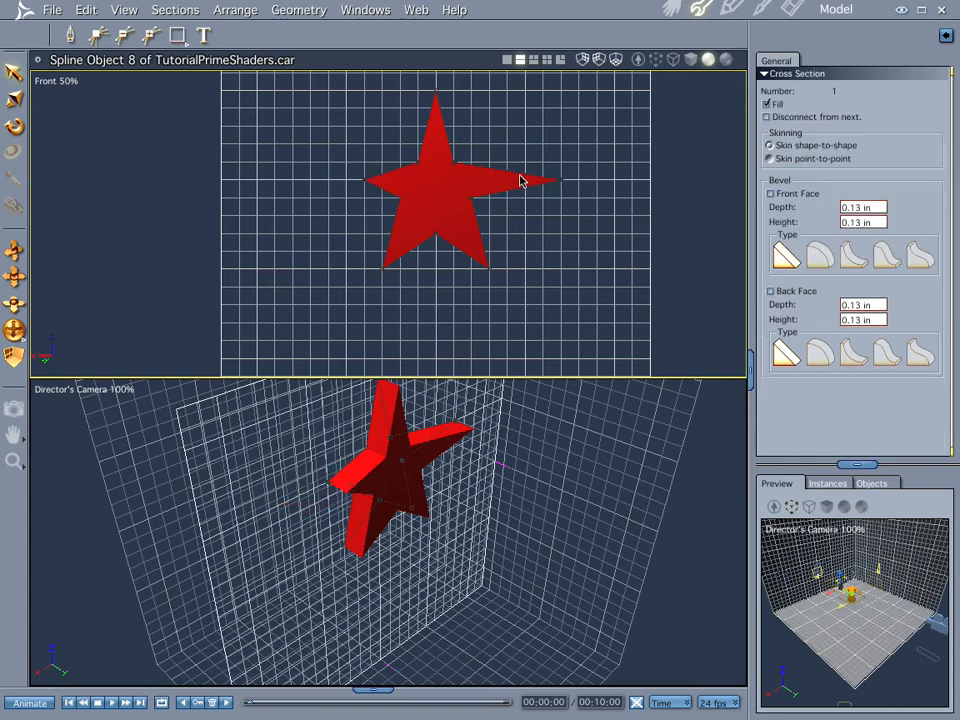
pyautogui.hotkey('ctrl', 'z')
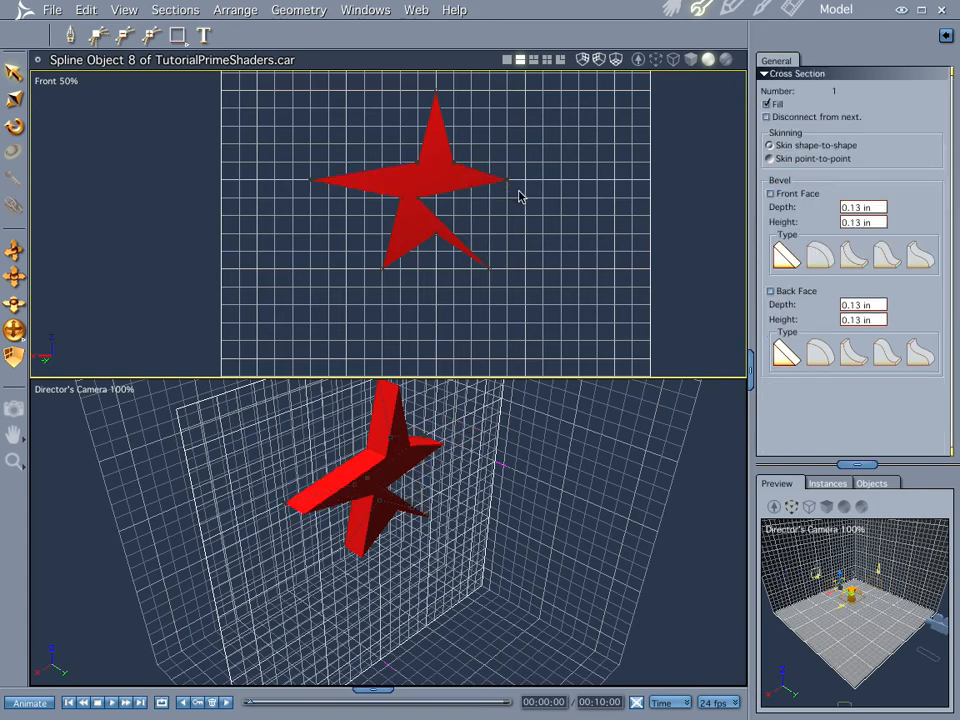
pyautogui.hotkey('ctrl', 'shift', 'z')
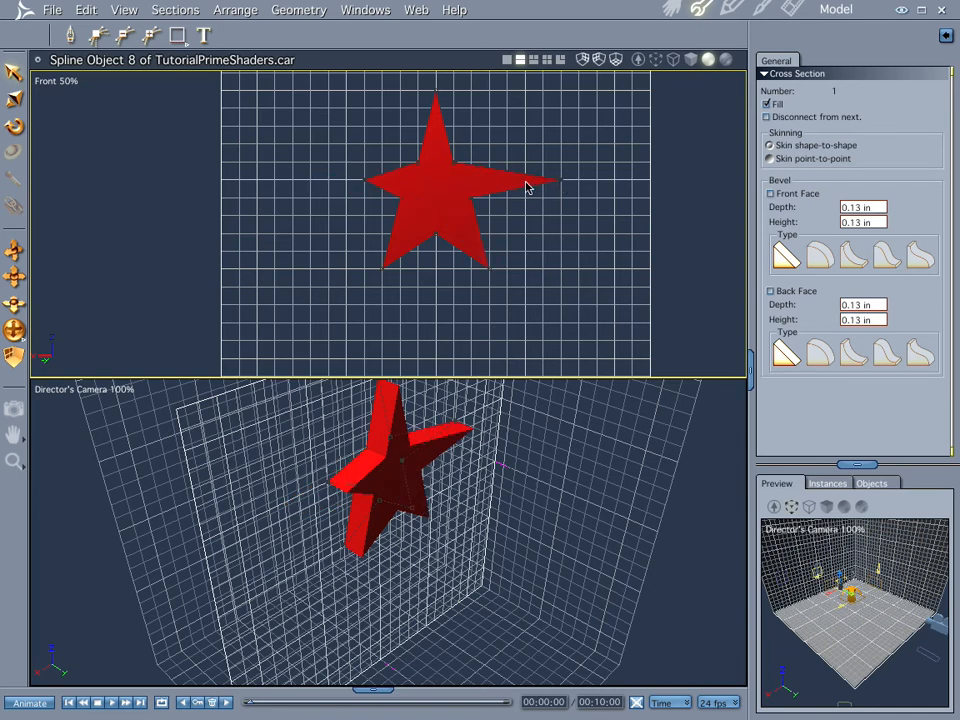
pyautogui.hotkey('ctrl', 'z')
pyautogui.hotkey('ctrl', 'shift', 'z')
pyautogui.click(560, 183)
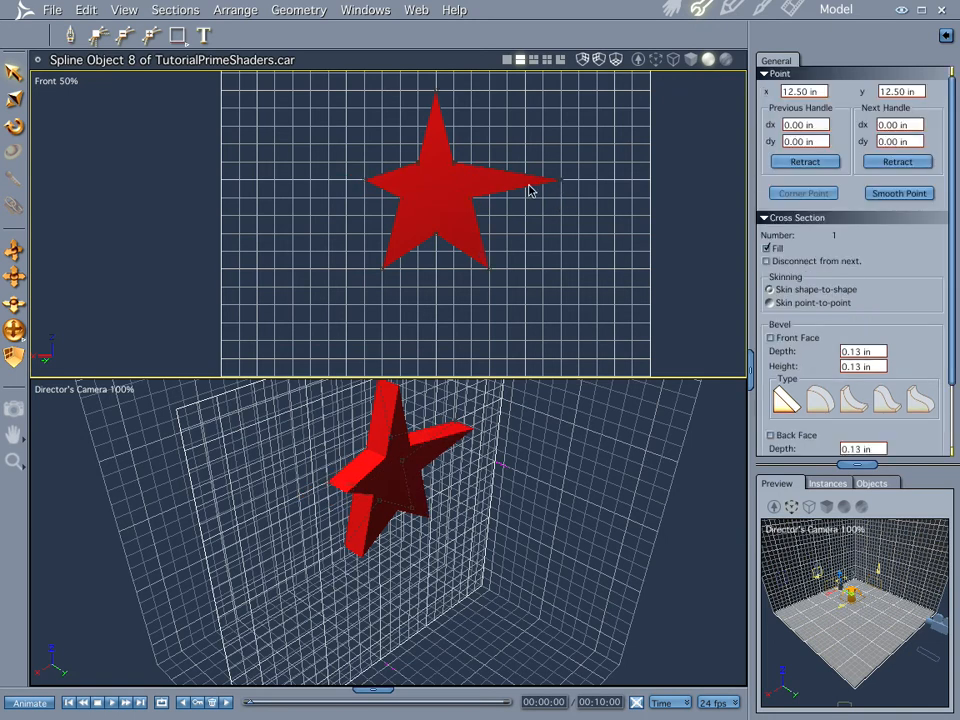
pyautogui.moveTo(560, 183); pyautogui.dragTo(508, 185)
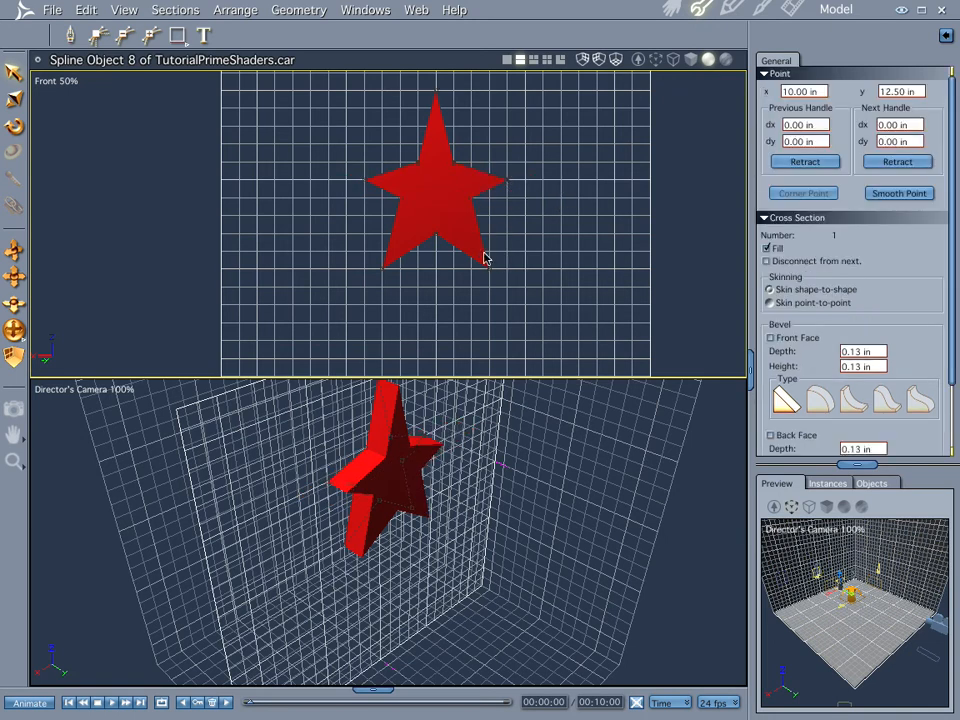
# Raise the star's two lower tips to y 2.50 in and lower its top tip to y 20.00 in
pyautogui.moveTo(382, 273); pyautogui.dragTo(381, 255)
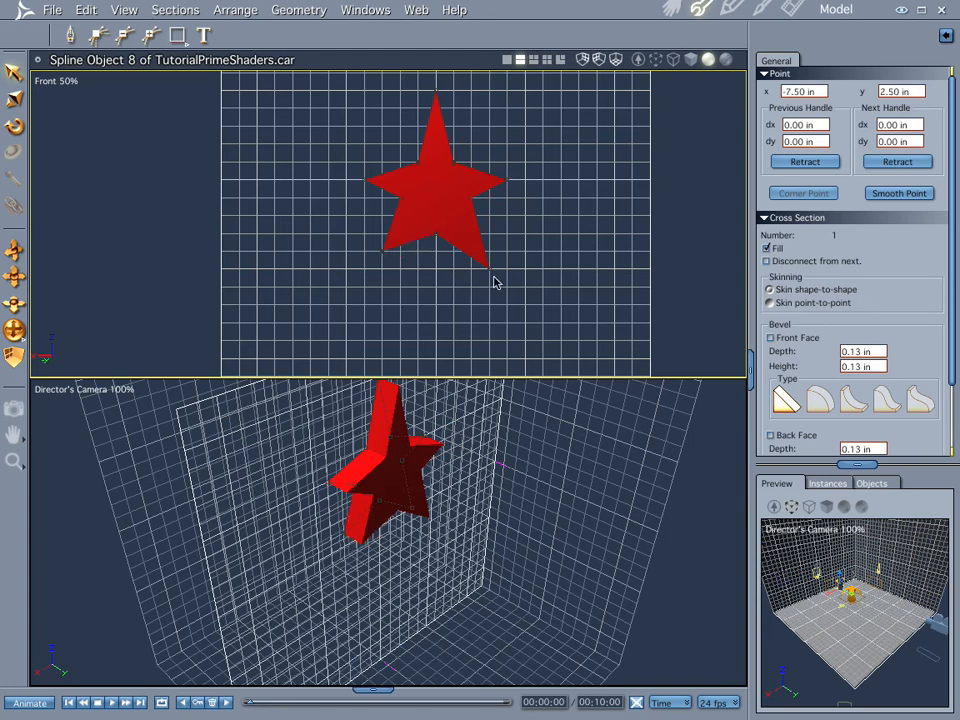
pyautogui.moveTo(491, 270); pyautogui.dragTo(490, 251)
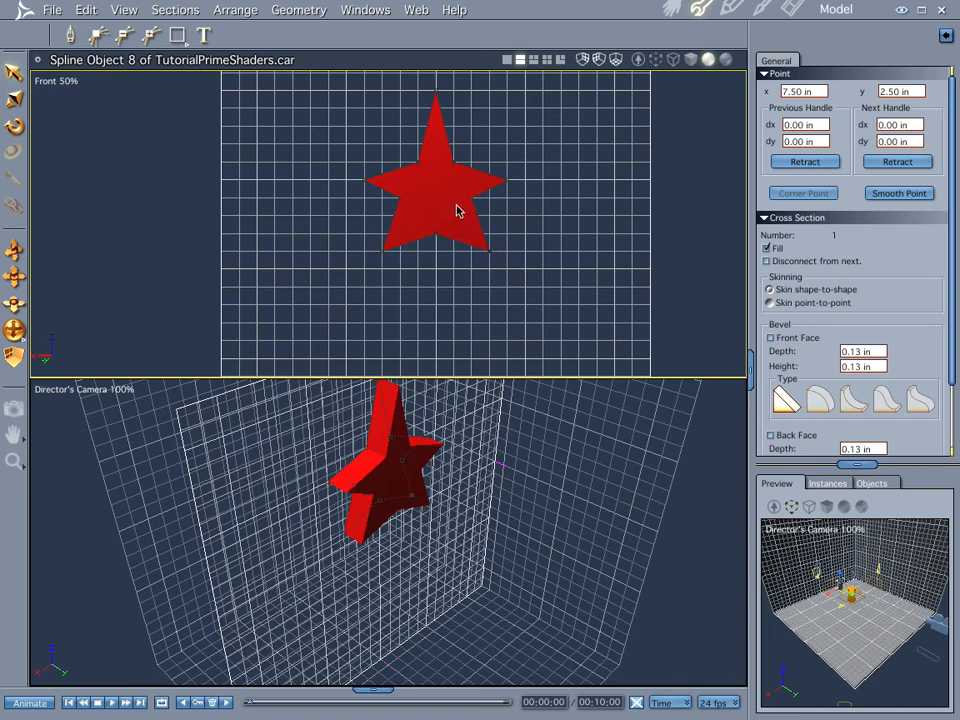
pyautogui.moveTo(436, 98); pyautogui.dragTo(437, 129)
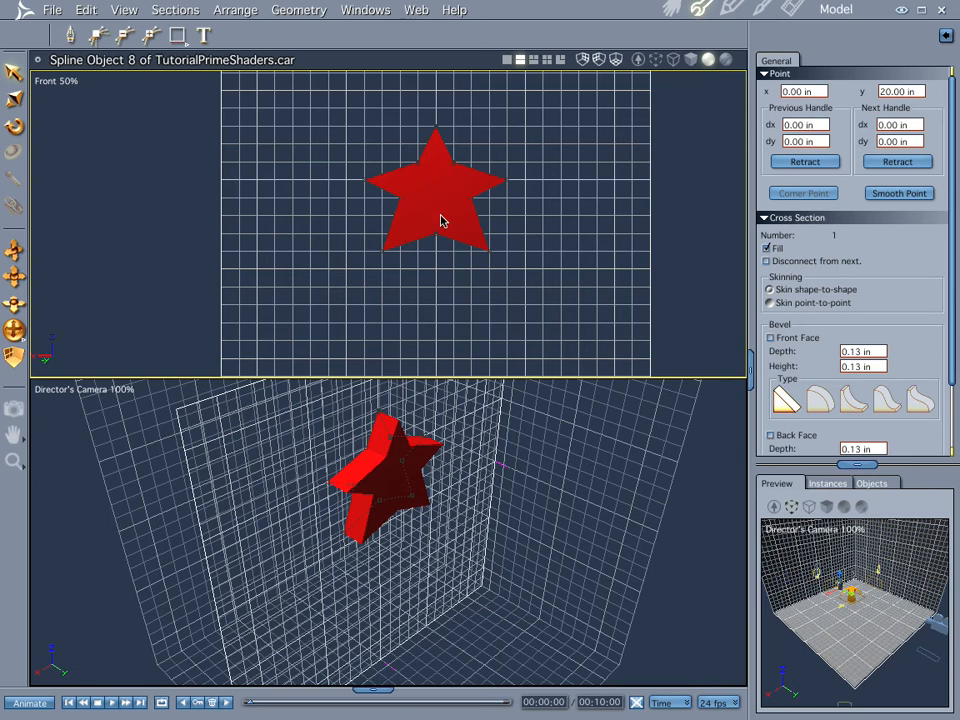
# Raise the inner corner between the star's two lower tips to y 7.50 in
pyautogui.click(433, 233)
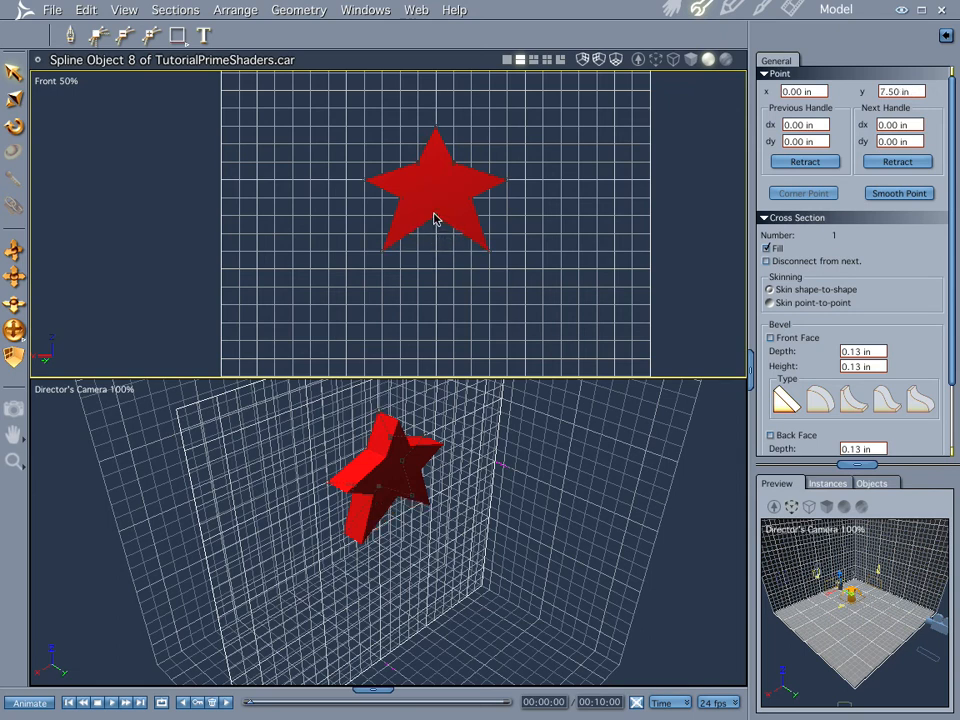
pyautogui.hotkey('ctrl', 'z')
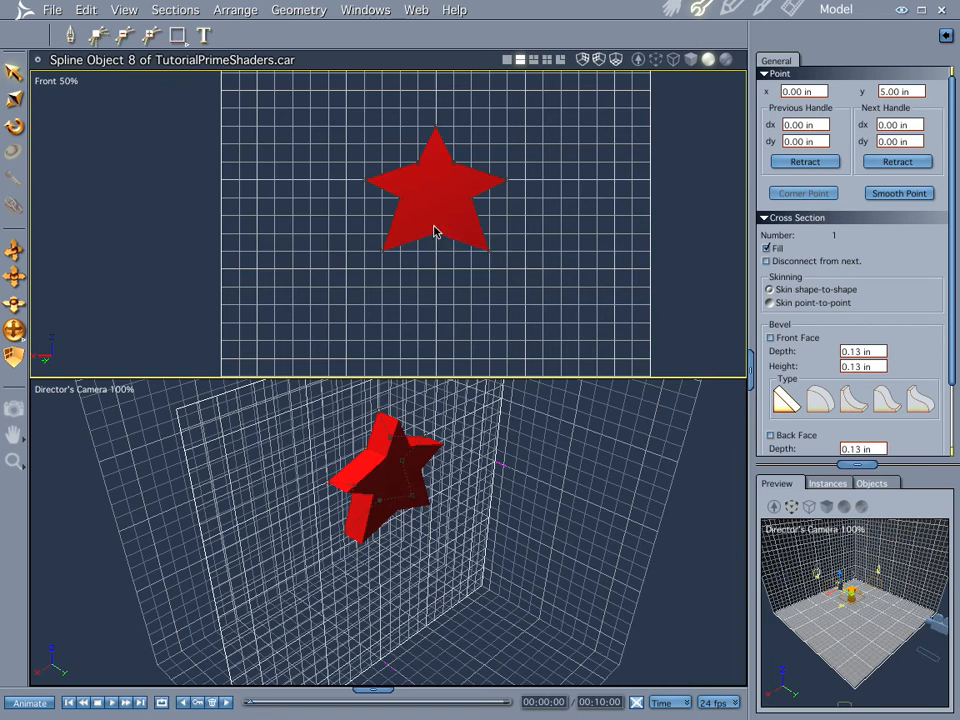
pyautogui.moveTo(435, 236); pyautogui.dragTo(435, 219)
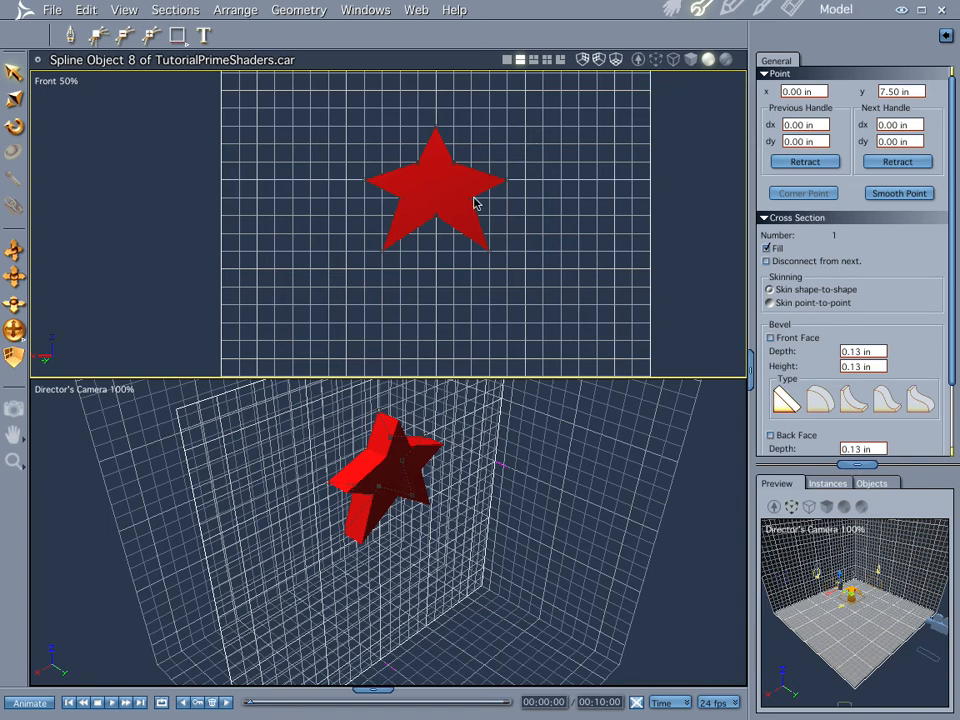
# Return to the assembled scene and move the star forward, closer to the camera
pyautogui.click(672, 10)
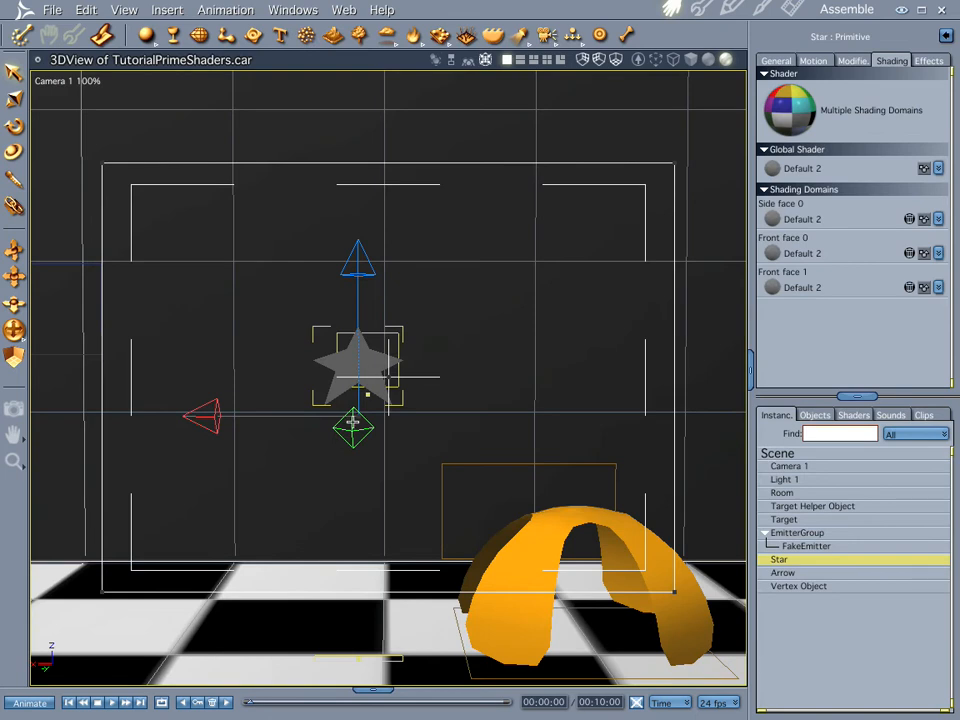
pyautogui.moveTo(368, 418); pyautogui.dragTo(349, 493)
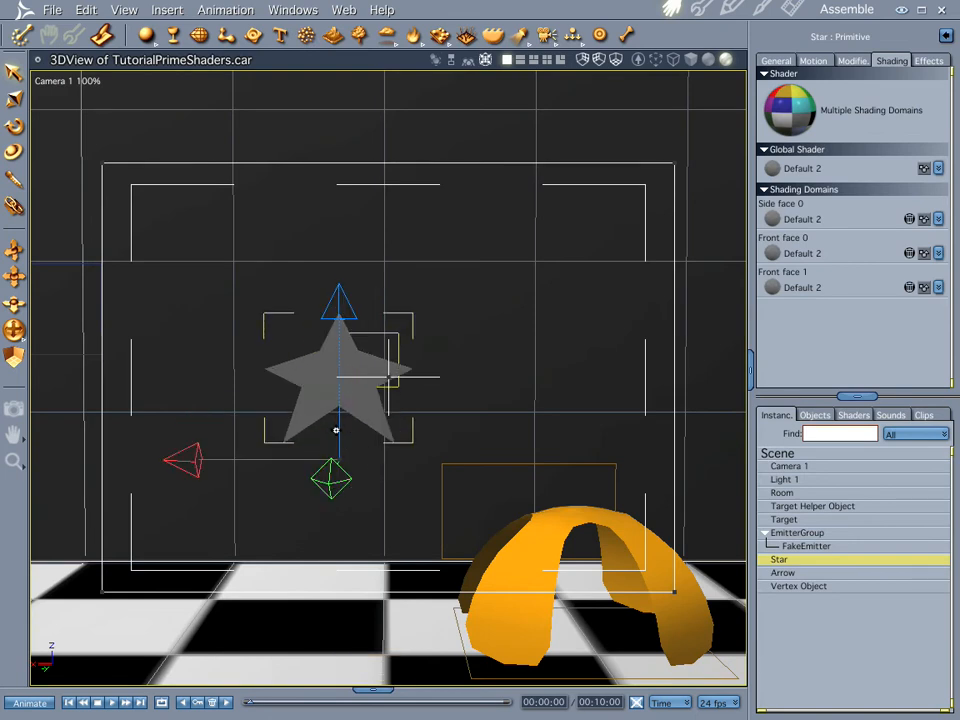
pyautogui.moveTo(335, 430); pyautogui.dragTo(369, 440, button='middle')
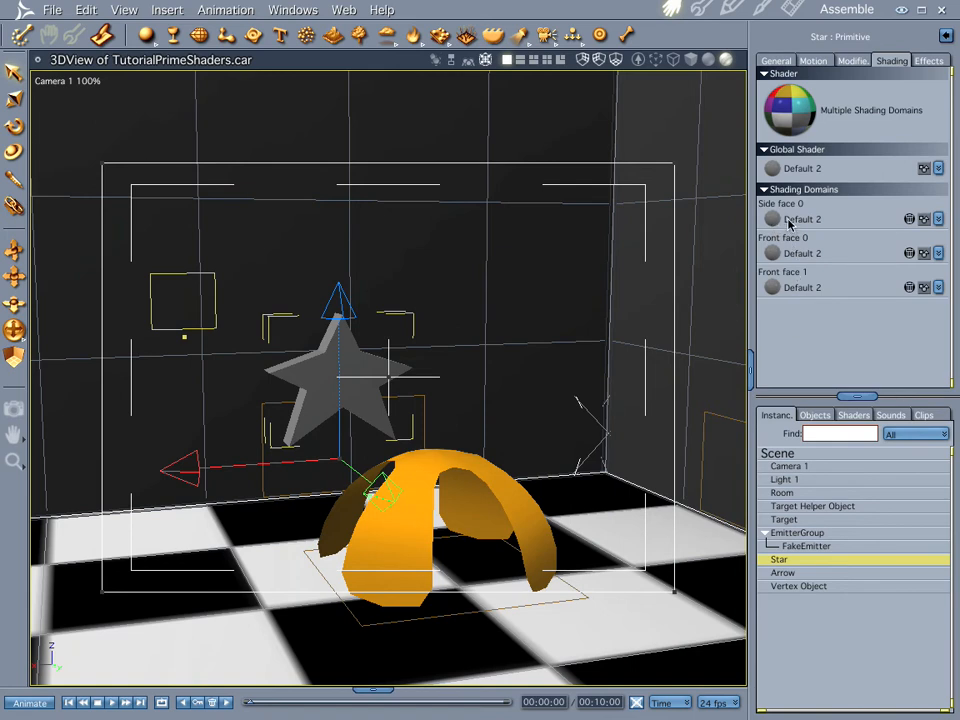
# Assign the Edge shader to the star's Front face 0 and Front face 1 shading domains
pyautogui.click(852, 416)
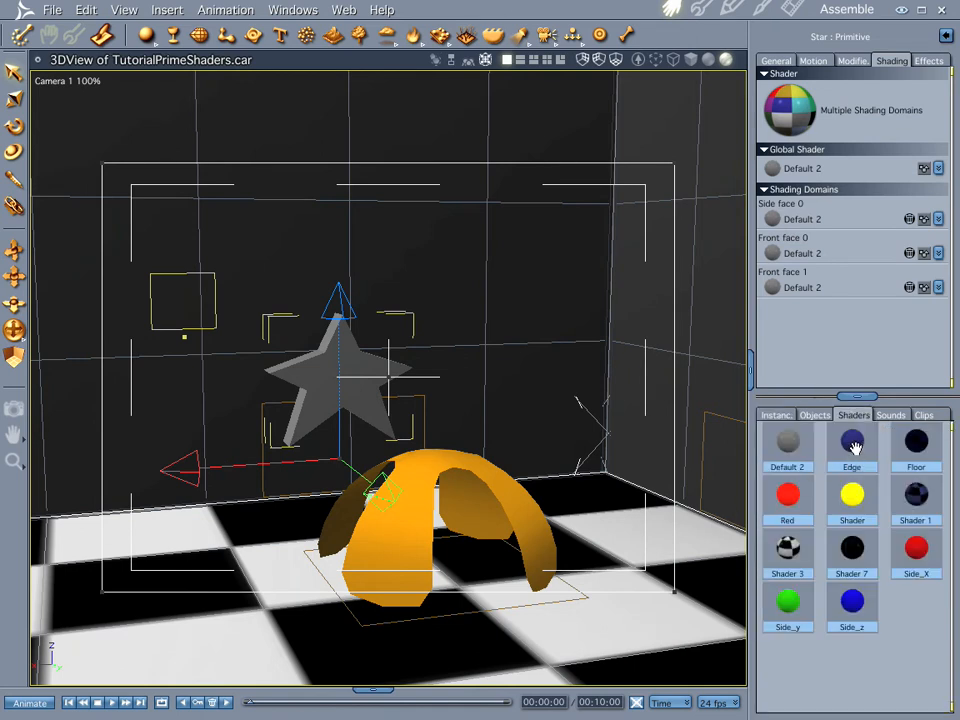
pyautogui.moveTo(853, 446)
pyautogui.mouseDown()
pyautogui.moveTo(831, 418)
pyautogui.moveTo(806, 258)
pyautogui.mouseUp()
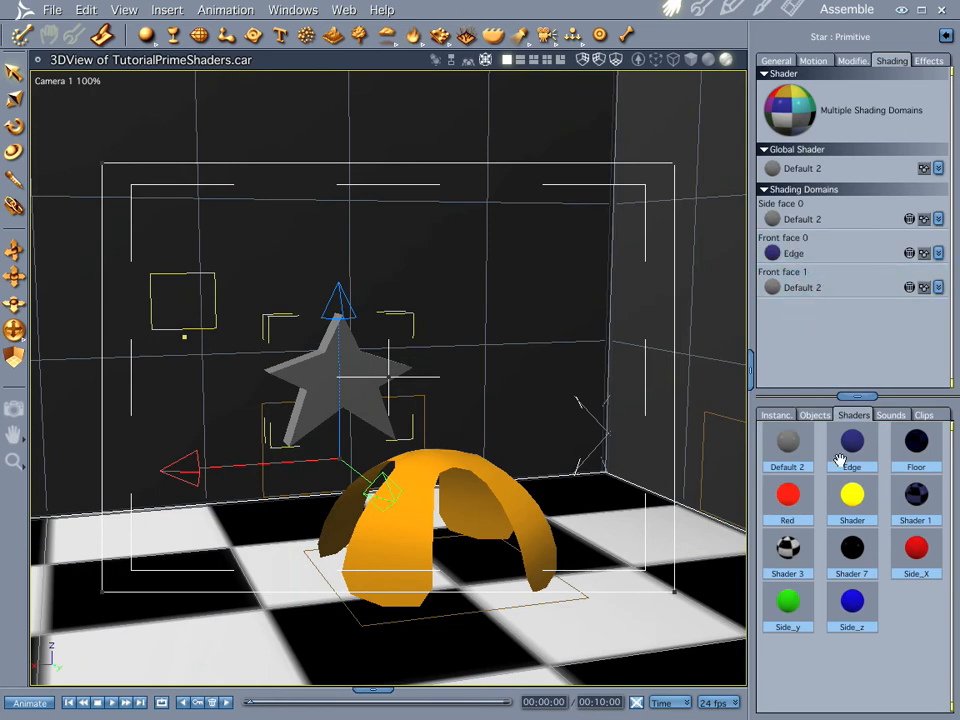
pyautogui.moveTo(852, 443); pyautogui.dragTo(785, 287)
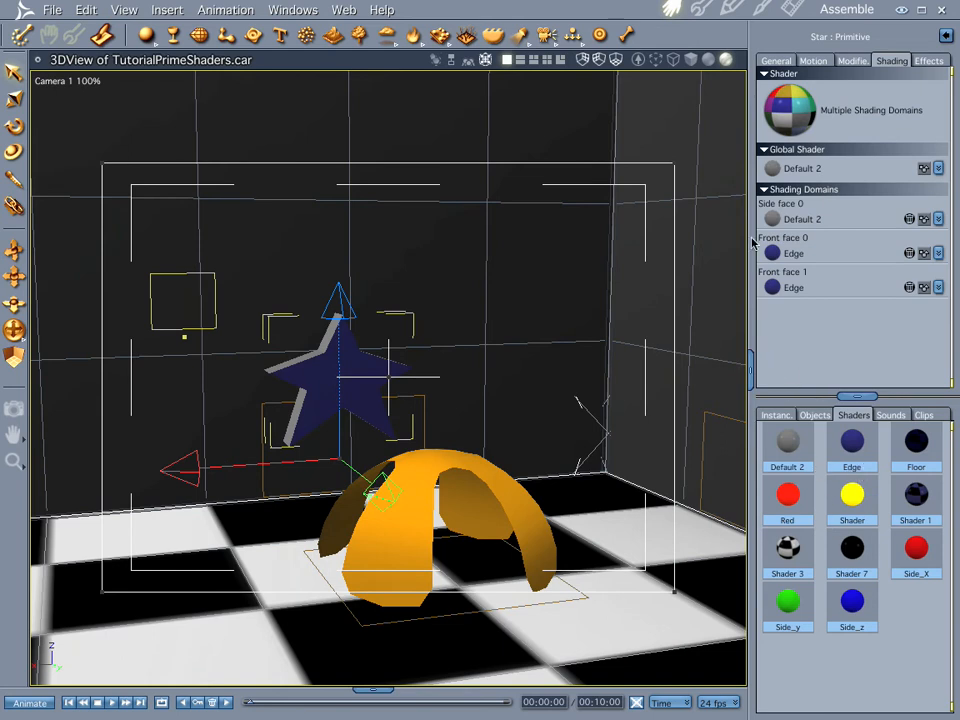
# Assign the Red shader to the star's Side face 0 shading domain
pyautogui.click(782, 498)
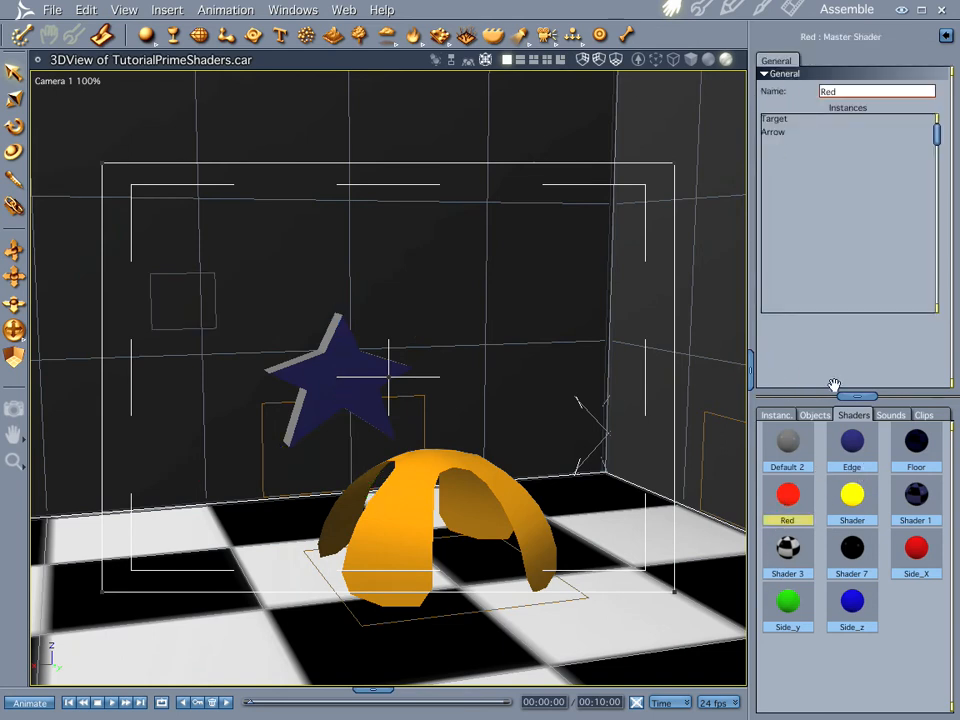
pyautogui.click(777, 415)
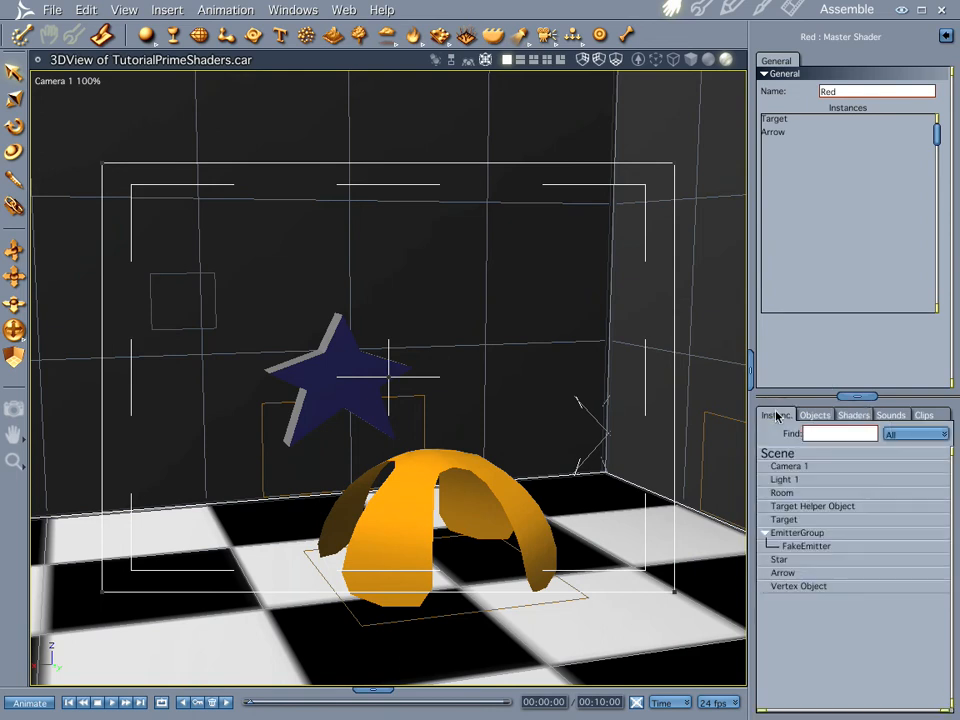
pyautogui.click(779, 560)
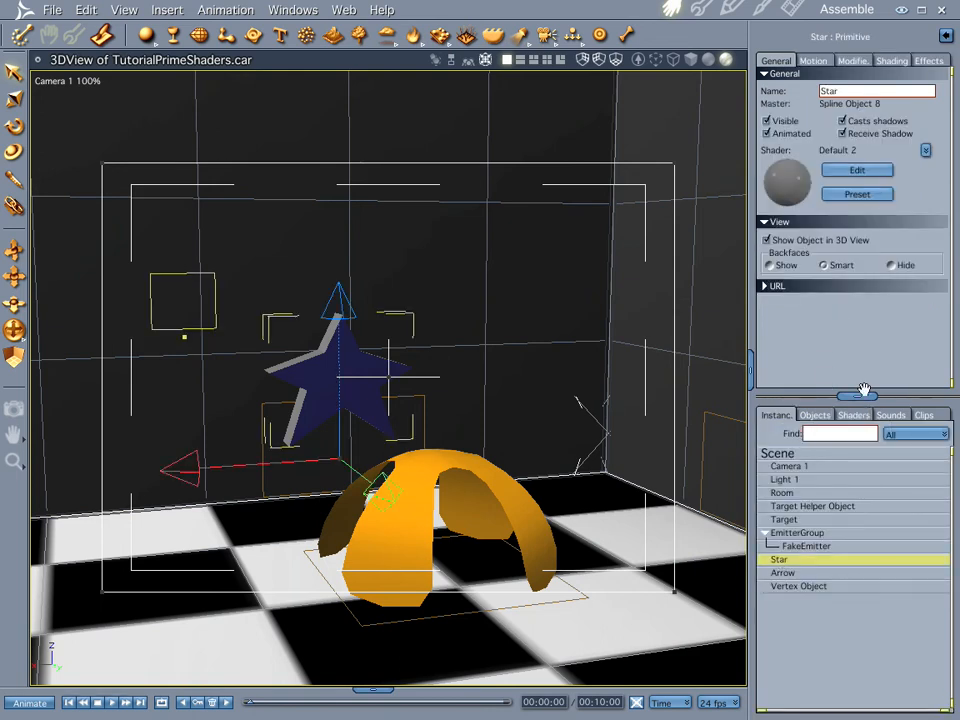
pyautogui.click(893, 61)
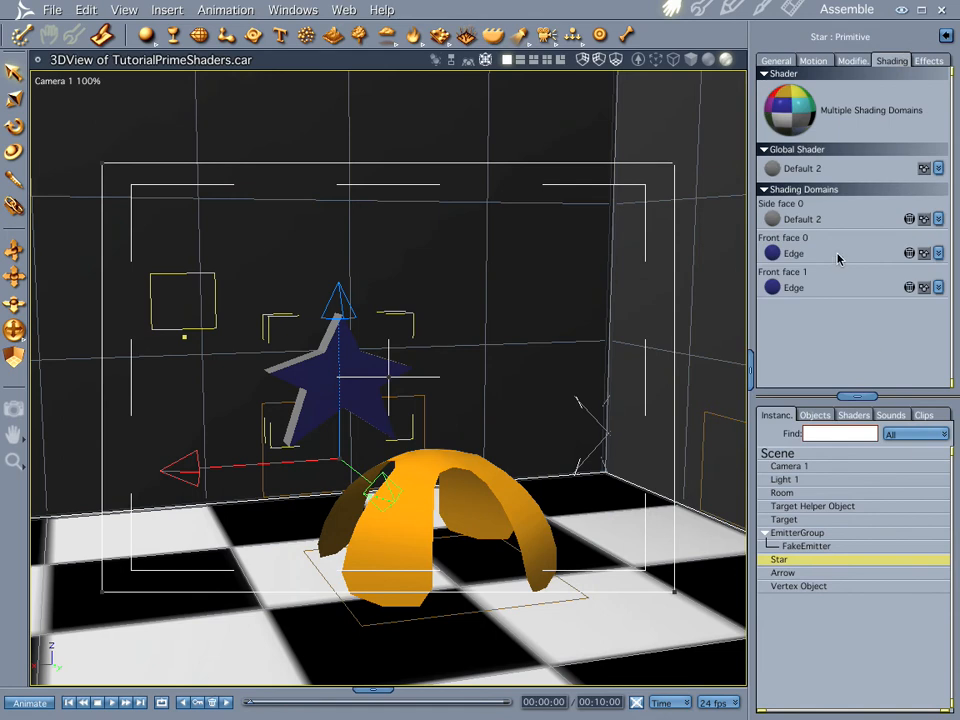
pyautogui.click(853, 415)
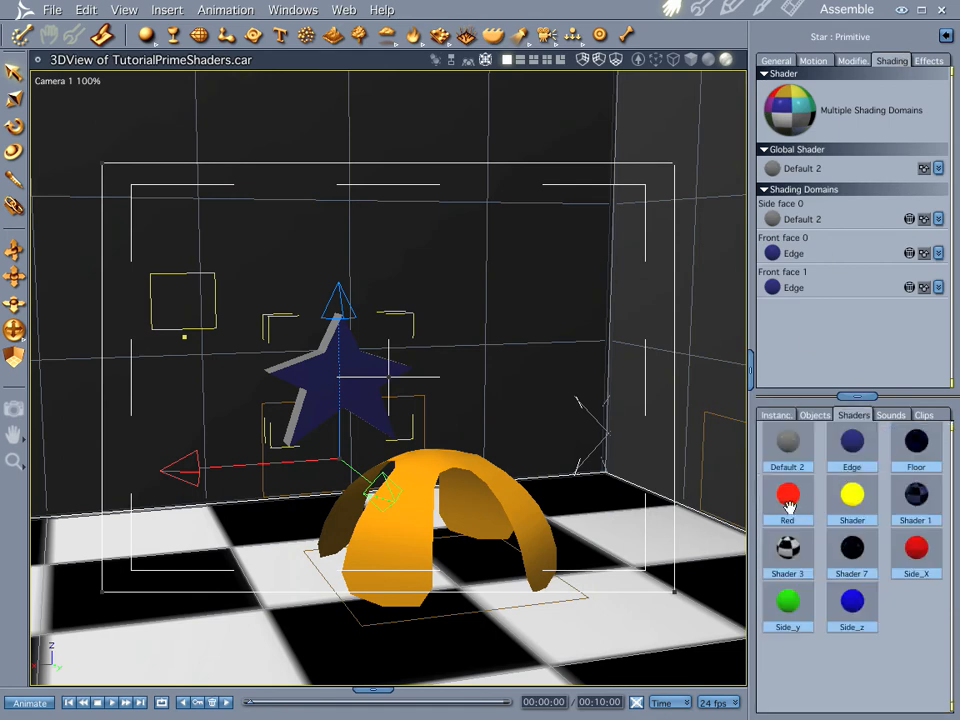
pyautogui.moveTo(788, 507); pyautogui.dragTo(773, 222)
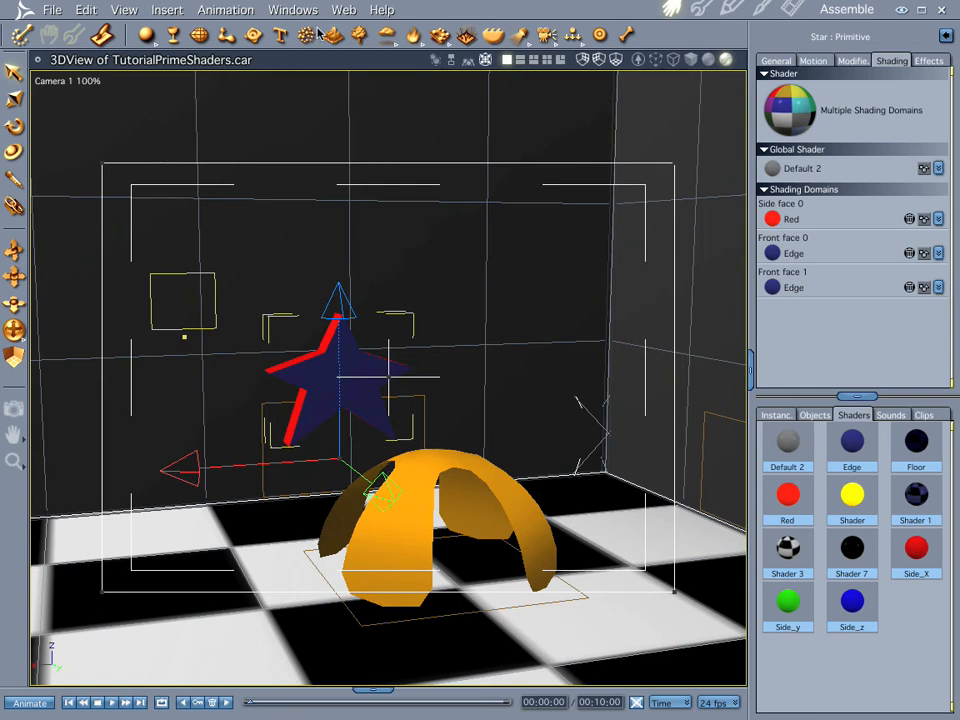
# Add a particle emitter to the scene, with particle shape Objects and an emission rate of 100 particles per second
pyautogui.click(311, 618)
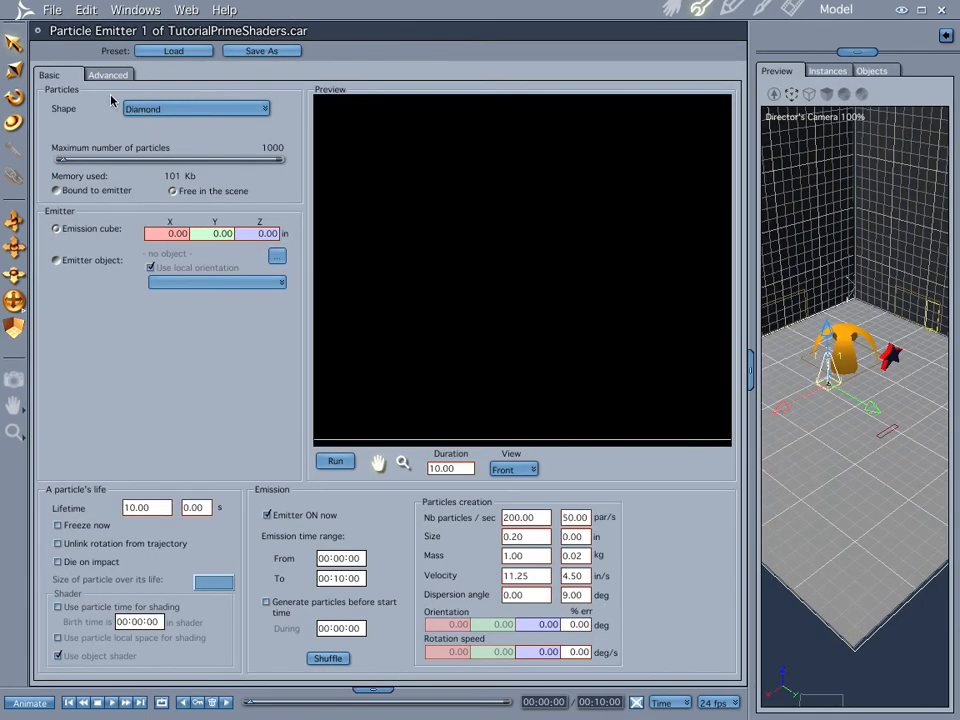
pyautogui.click(235, 109)
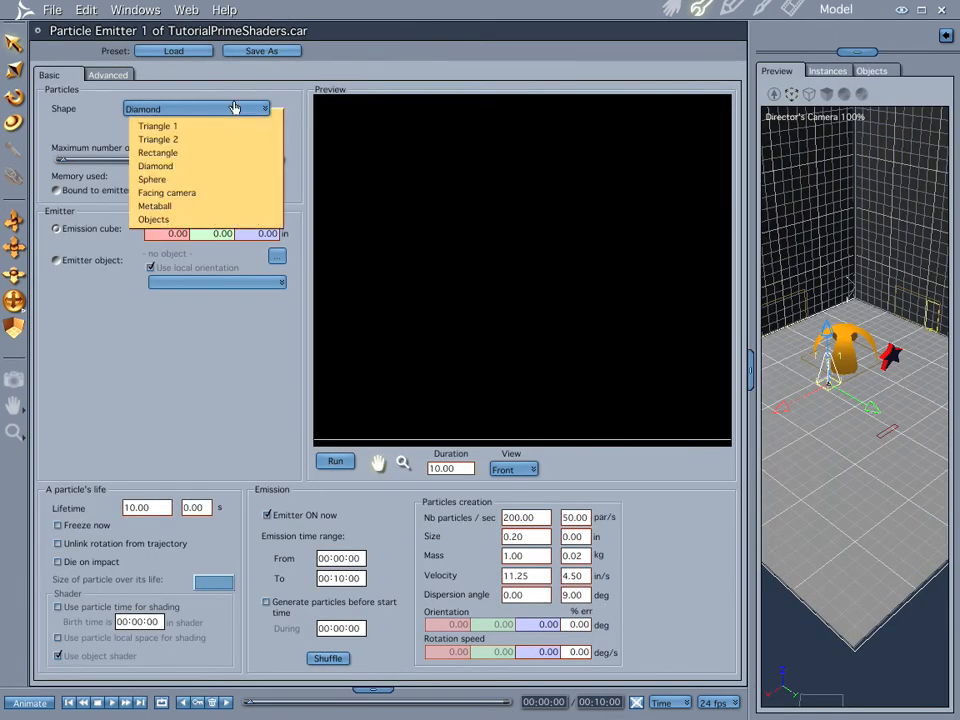
pyautogui.click(223, 220)
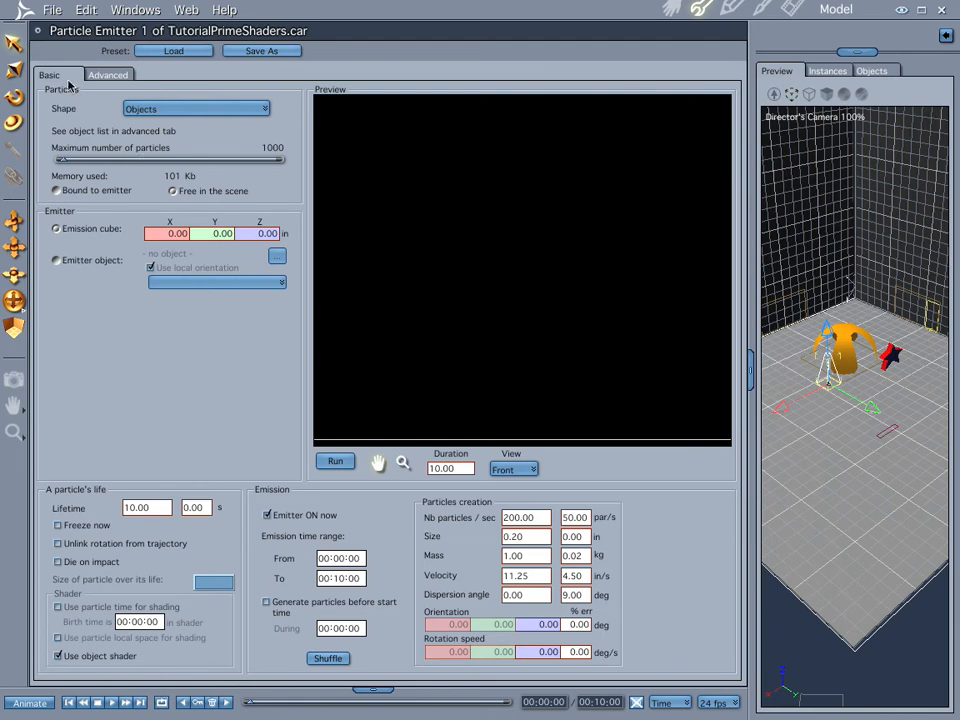
pyautogui.click(532, 517)
pyautogui.write('1')
pyautogui.press('Return')
# Set the particle lifetime to 5 s and unlink the particles' rotation from their trajectory
pyautogui.click(165, 508)
pyautogui.write('5')
pyautogui.press('Return')
pyautogui.click(59, 544)
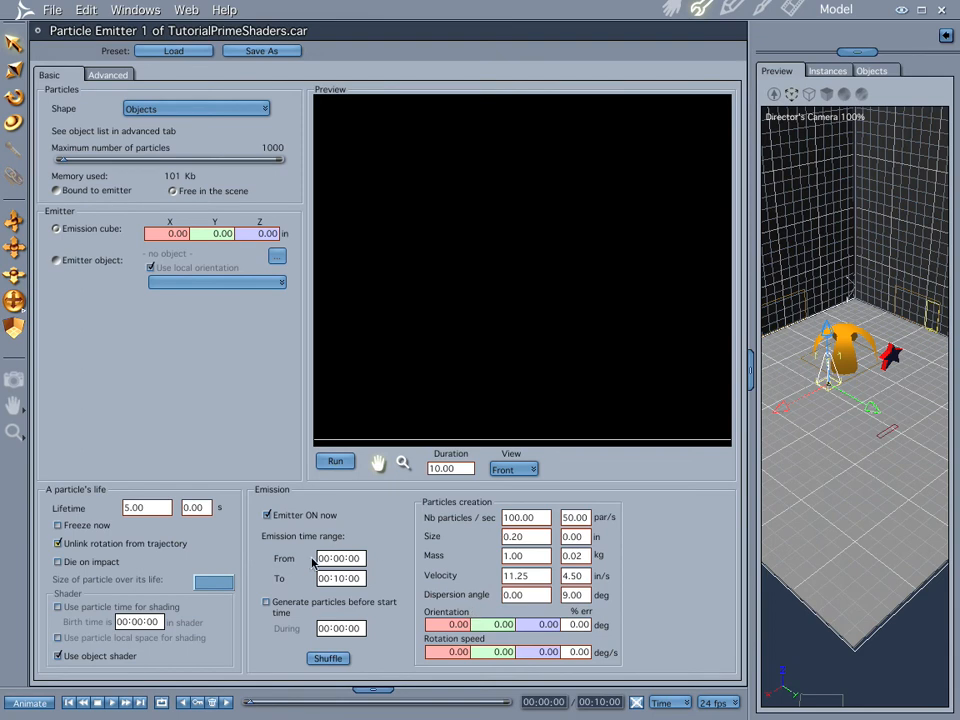
# Edit the particle size-over-life curve: add a point at zero size about 17% through the life and lower the end point to zero
pyautogui.click(206, 582)
pyautogui.moveTo(380, 240)
pyautogui.mouseDown()
pyautogui.moveTo(381, 435)
pyautogui.moveTo(381, 221)
pyautogui.moveTo(373, 247)
pyautogui.moveTo(378, 238)
pyautogui.mouseUp()
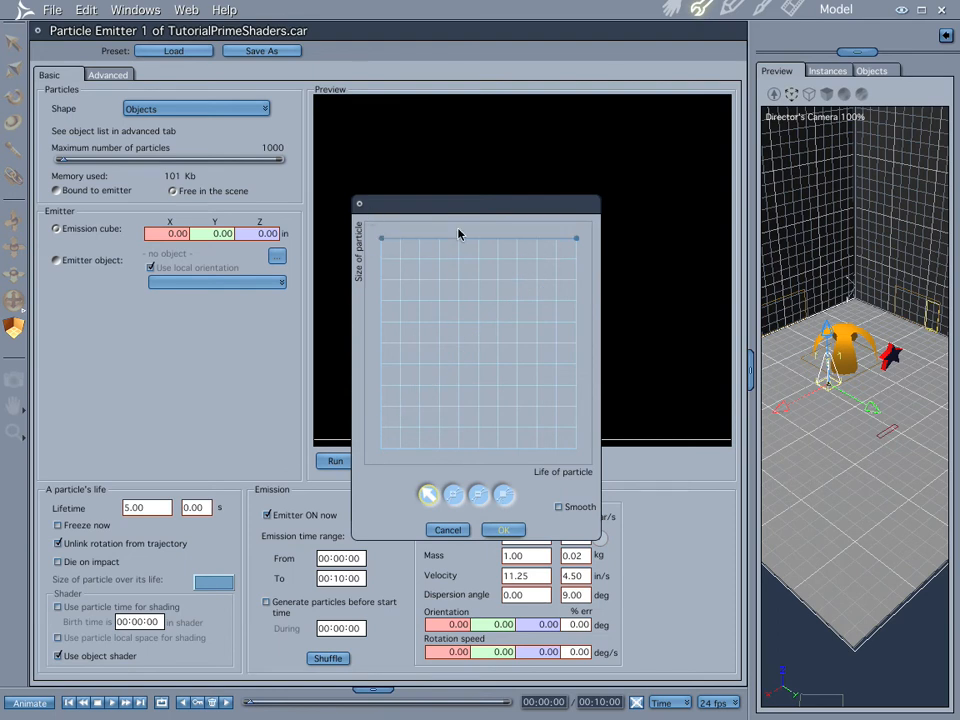
pyautogui.click(452, 495)
pyautogui.click(450, 240)
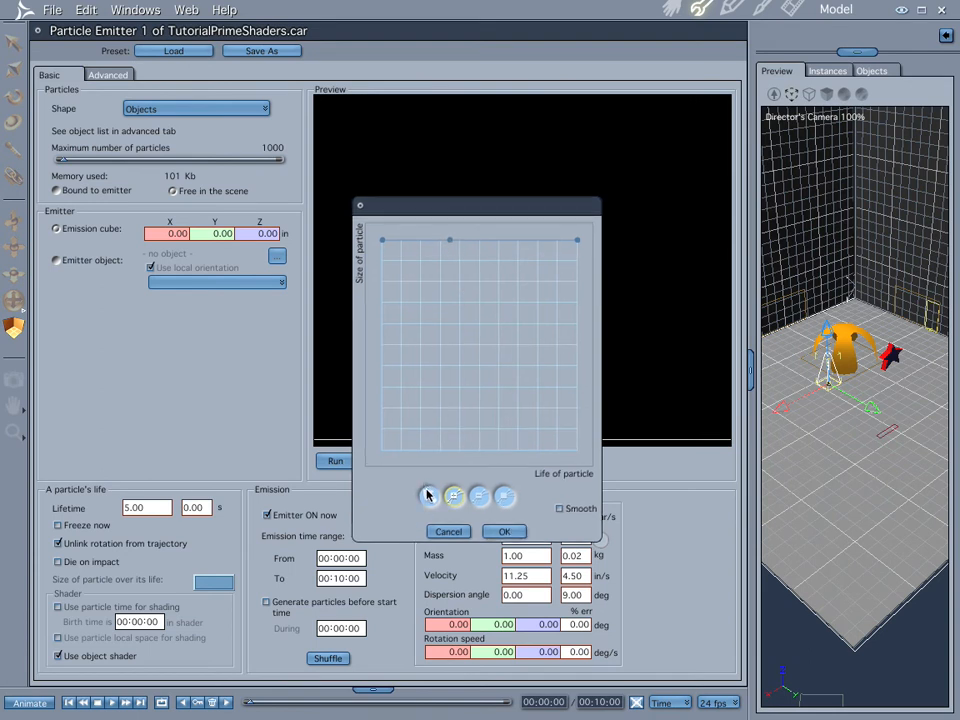
pyautogui.moveTo(447, 244); pyautogui.dragTo(417, 455)
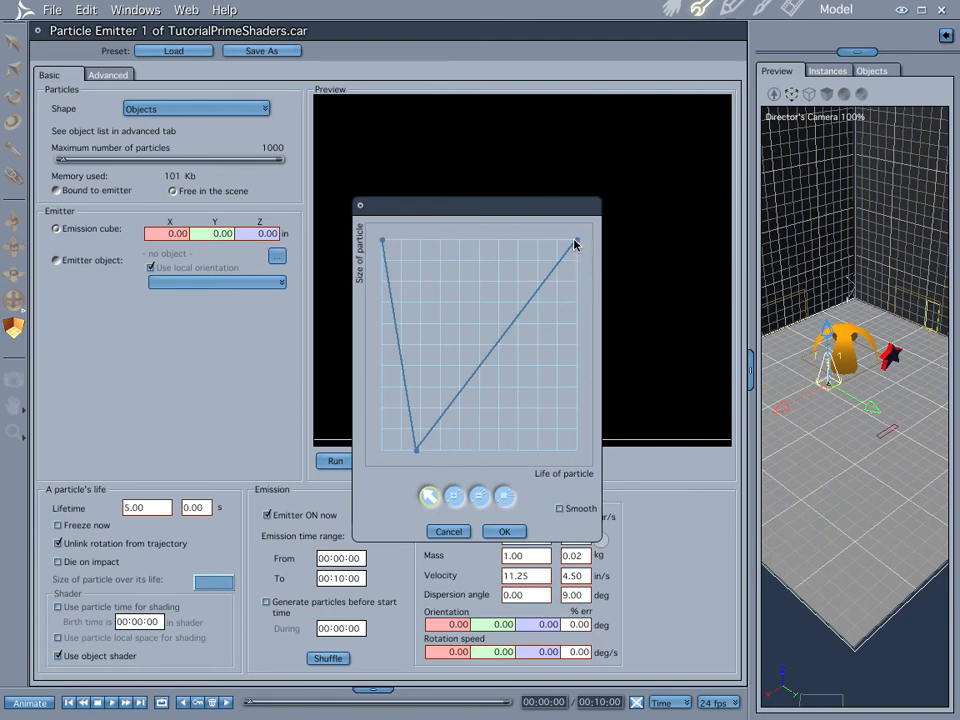
pyautogui.moveTo(578, 243); pyautogui.dragTo(605, 478)
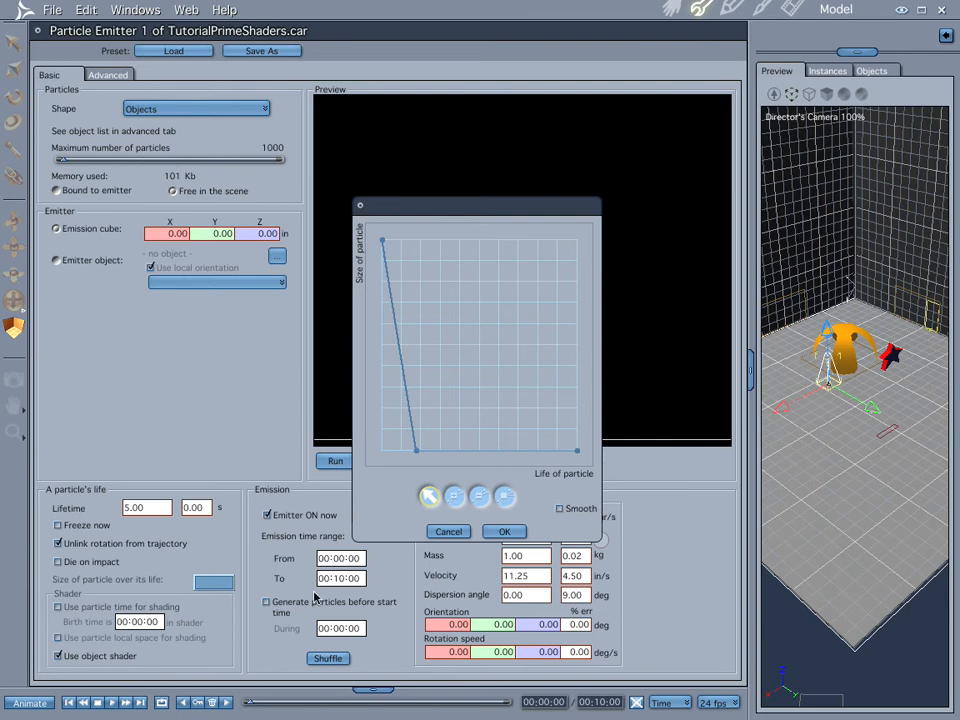
pyautogui.click(504, 531)
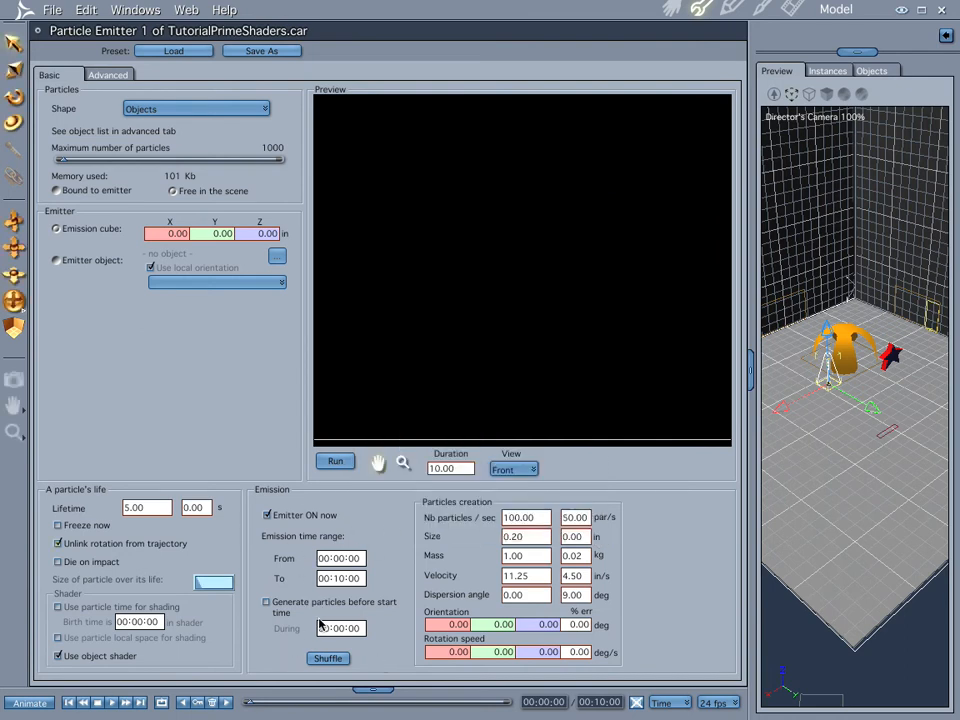
# Enable particle generation before the start time with a duration of 00:01:00, and set the particle velocity to 2 in/s
pyautogui.click(267, 603)
pyautogui.doubleClick(340, 630)
pyautogui.write('5')
pyautogui.press('Return')
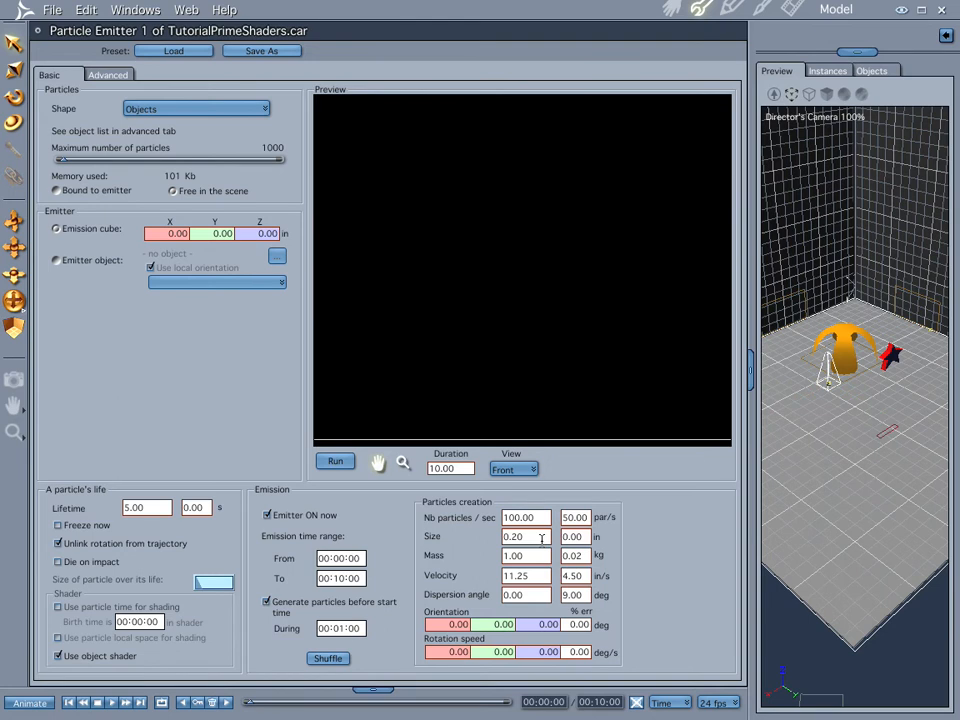
pyautogui.doubleClick(542, 576)
pyautogui.write('2')
pyautogui.press('Return')
# Make the Star the emitter object and restrict the emission to its Side face 0 domain
pyautogui.click(56, 261)
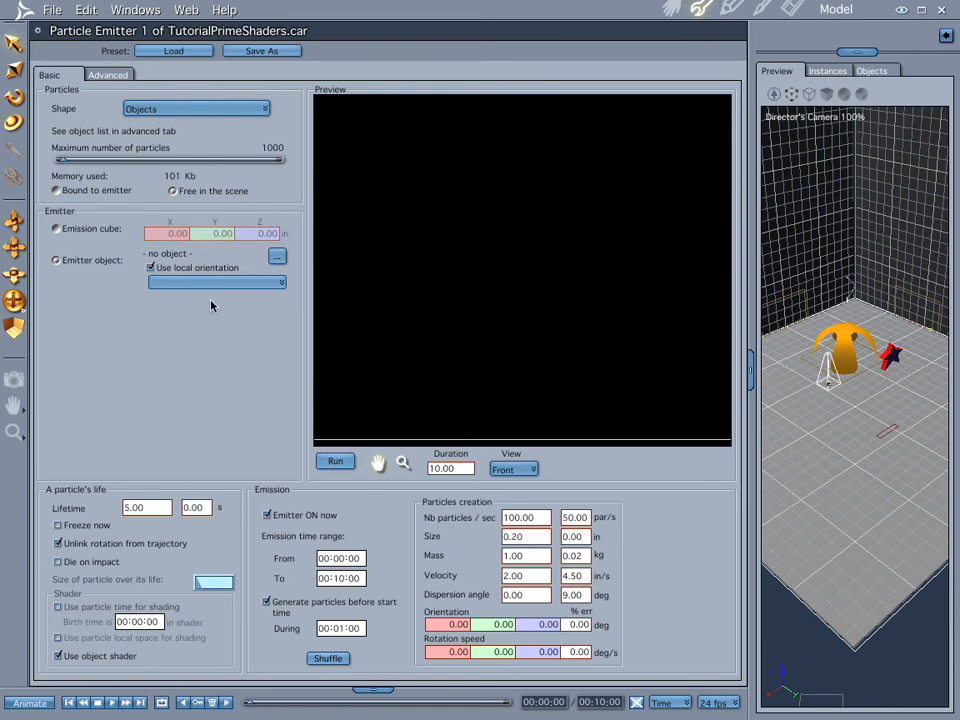
pyautogui.click(277, 257)
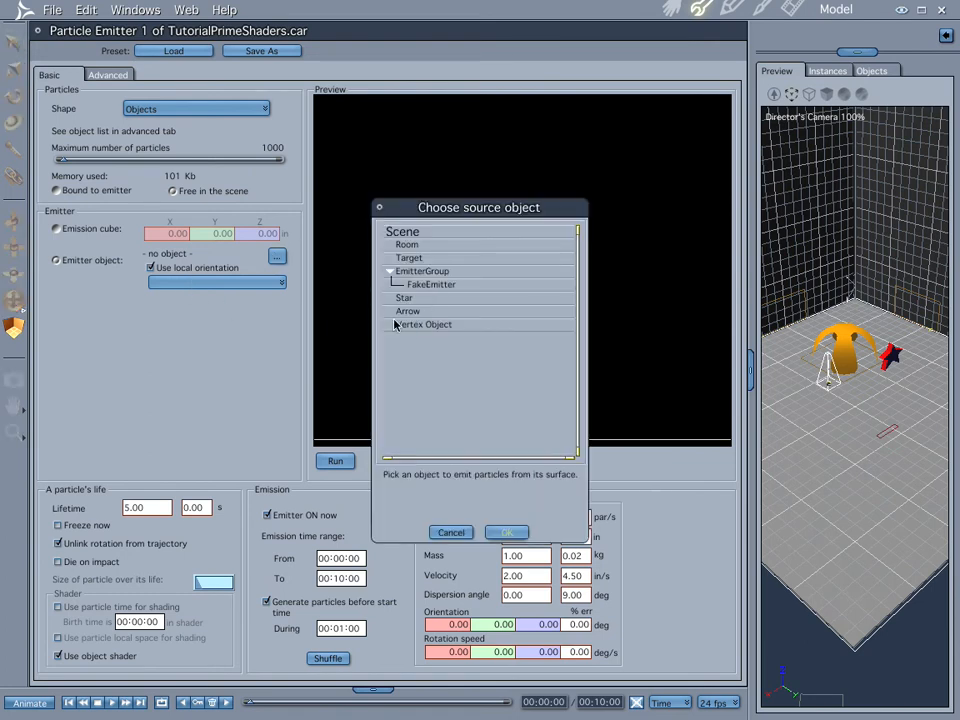
pyautogui.click(410, 298)
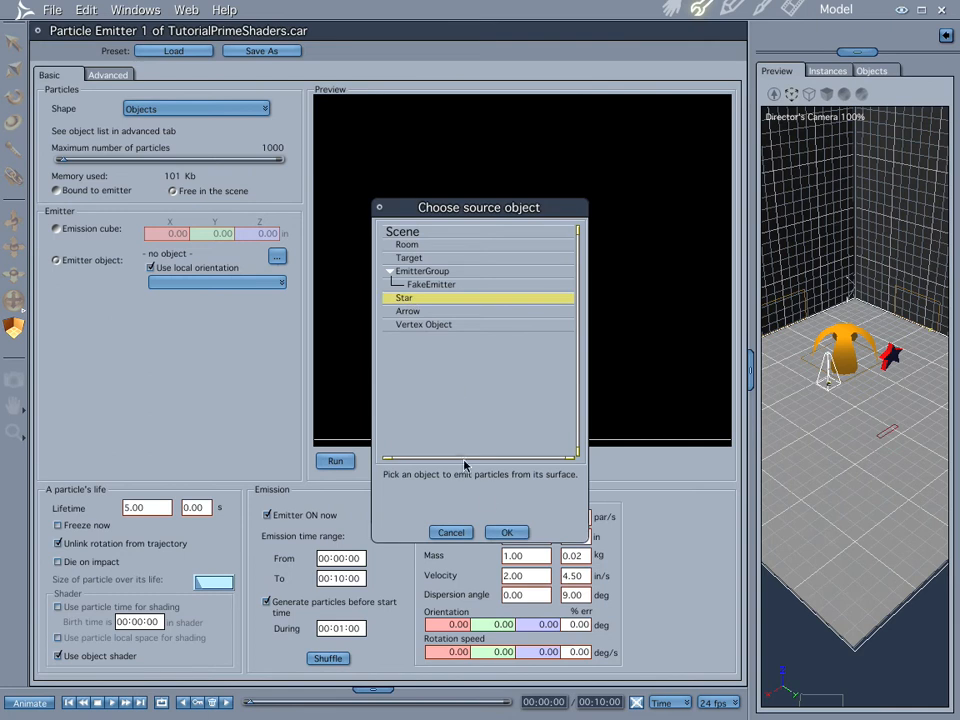
pyautogui.click(505, 532)
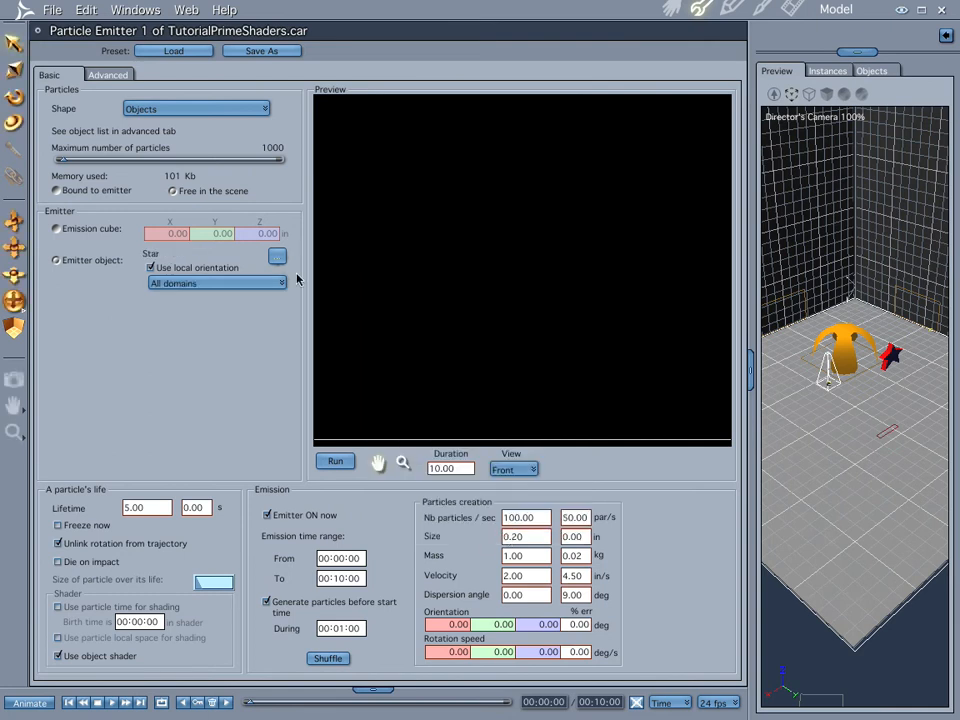
pyautogui.click(204, 286)
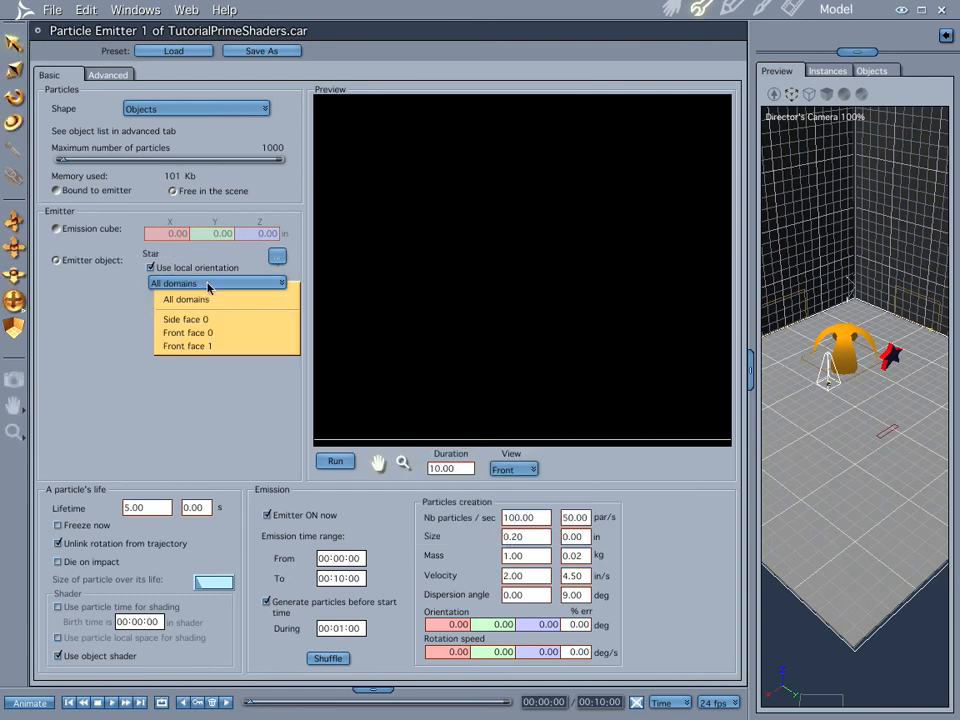
pyautogui.click(215, 320)
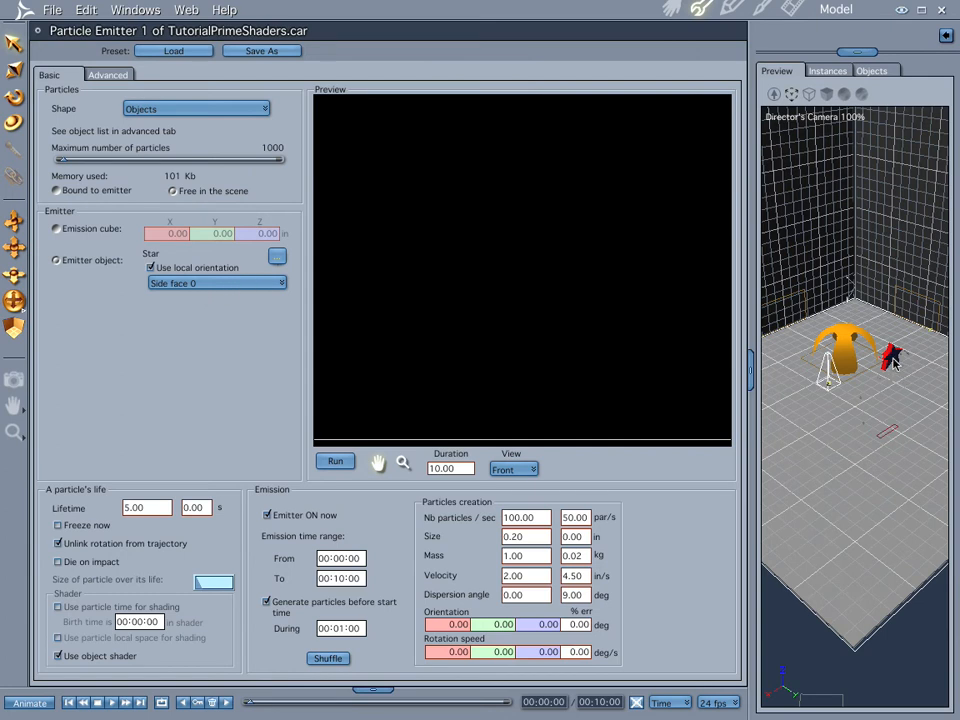
# Set the particle emitter's local gravity along Z to 0
pyautogui.click(108, 76)
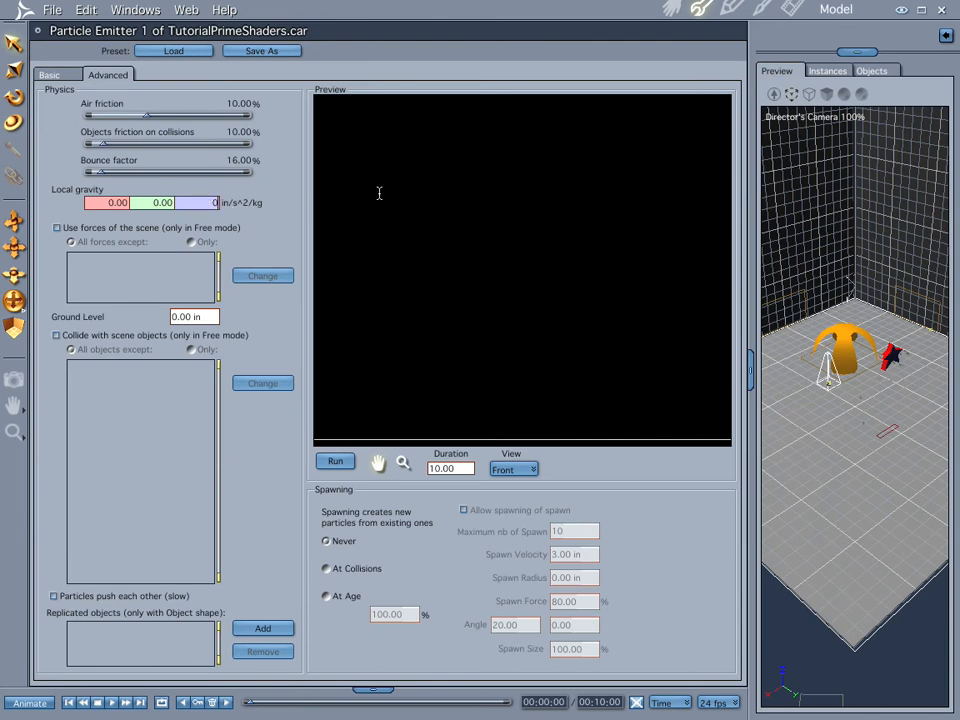
pyautogui.press('Return')
# Return to the scene, scrub the animation to about 4 seconds to check the particle emission, and rewind to the start
pyautogui.click(669, 9)
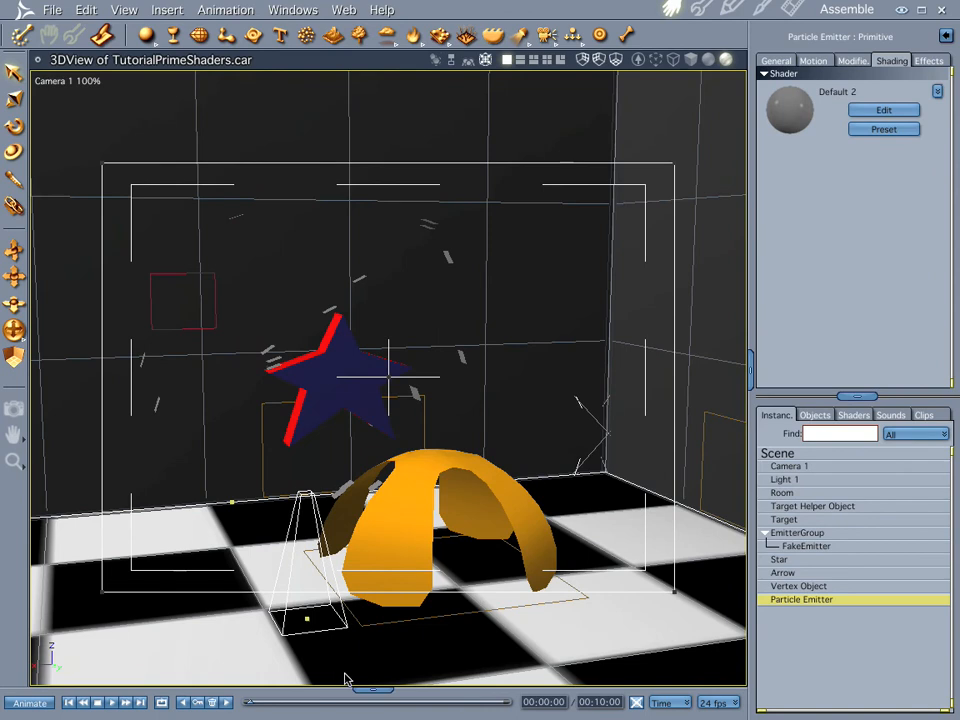
pyautogui.click(333, 703)
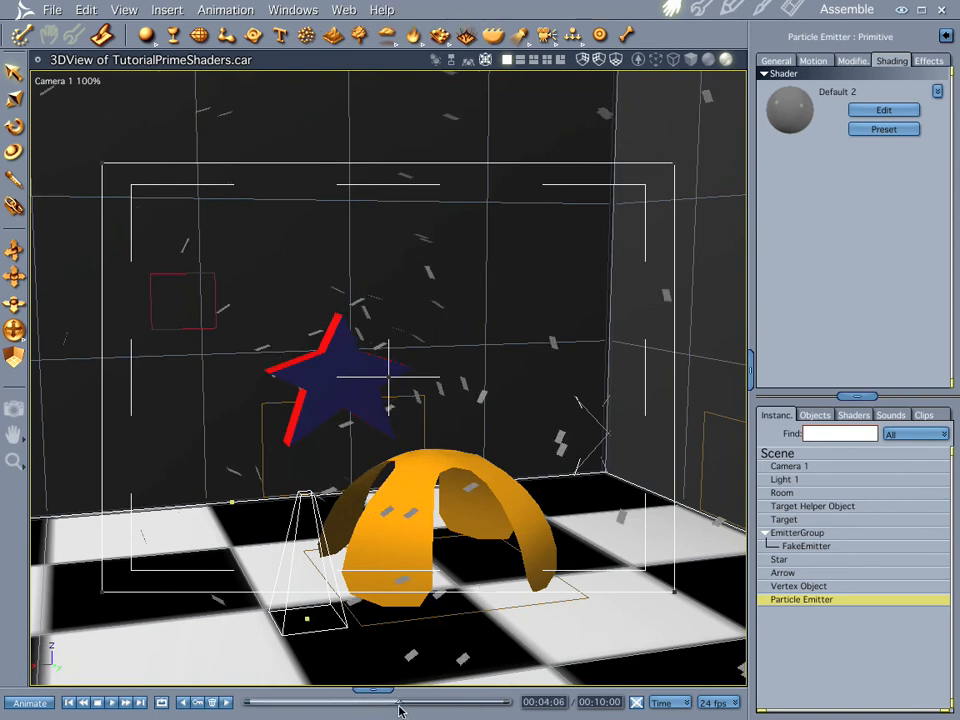
pyautogui.click(68, 702)
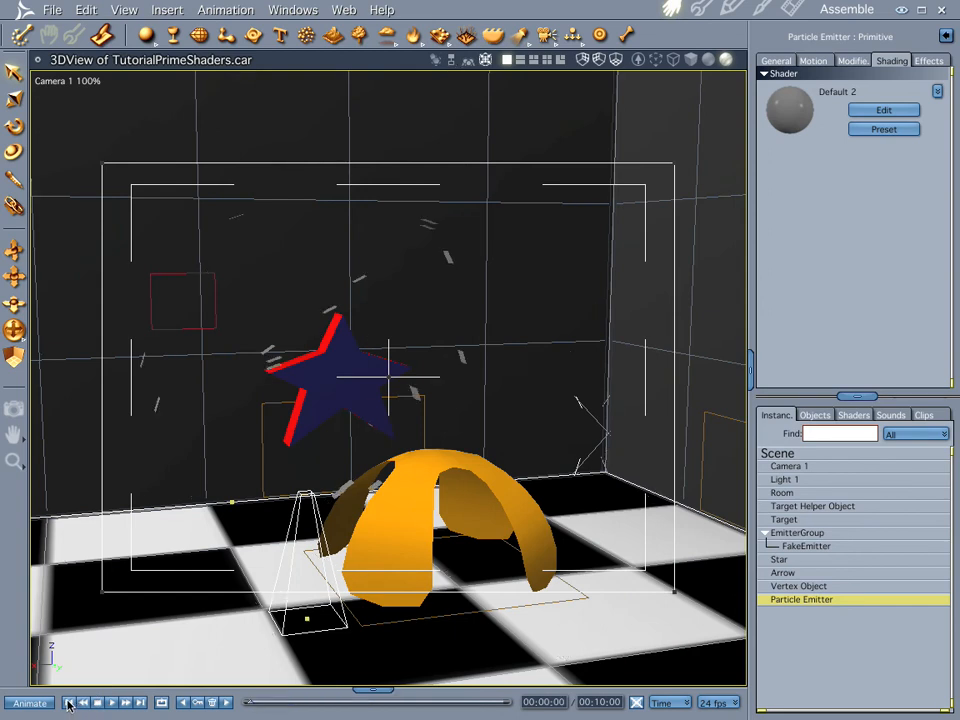
# Add the Arrow to the particle emitter's replicated objects and return to the scene
pyautogui.doubleClick(800, 599)
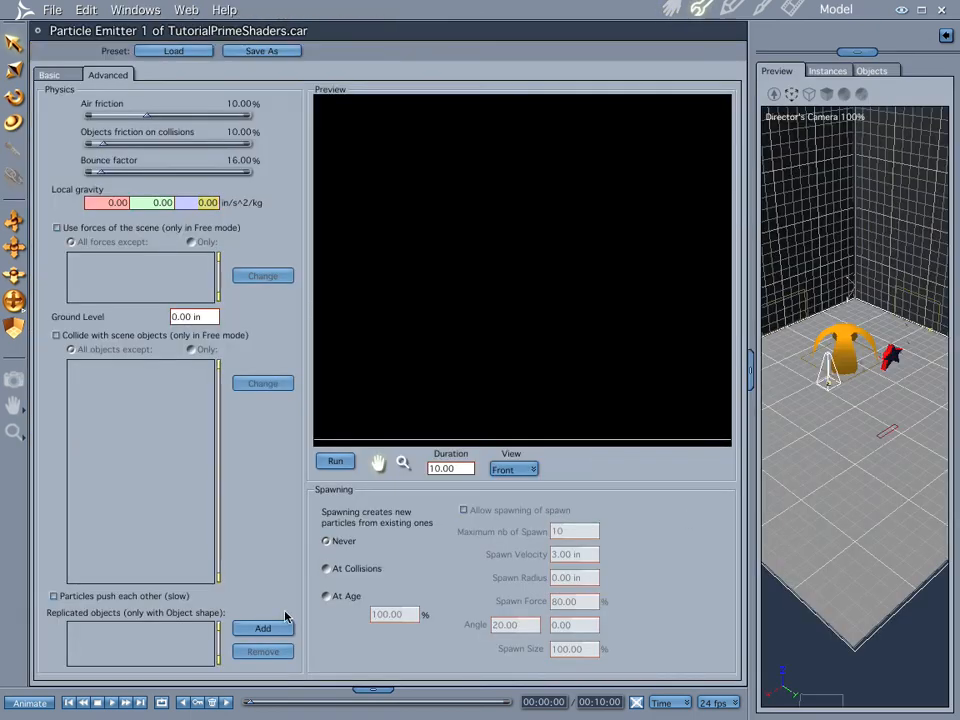
pyautogui.click(262, 628)
pyautogui.click(412, 351)
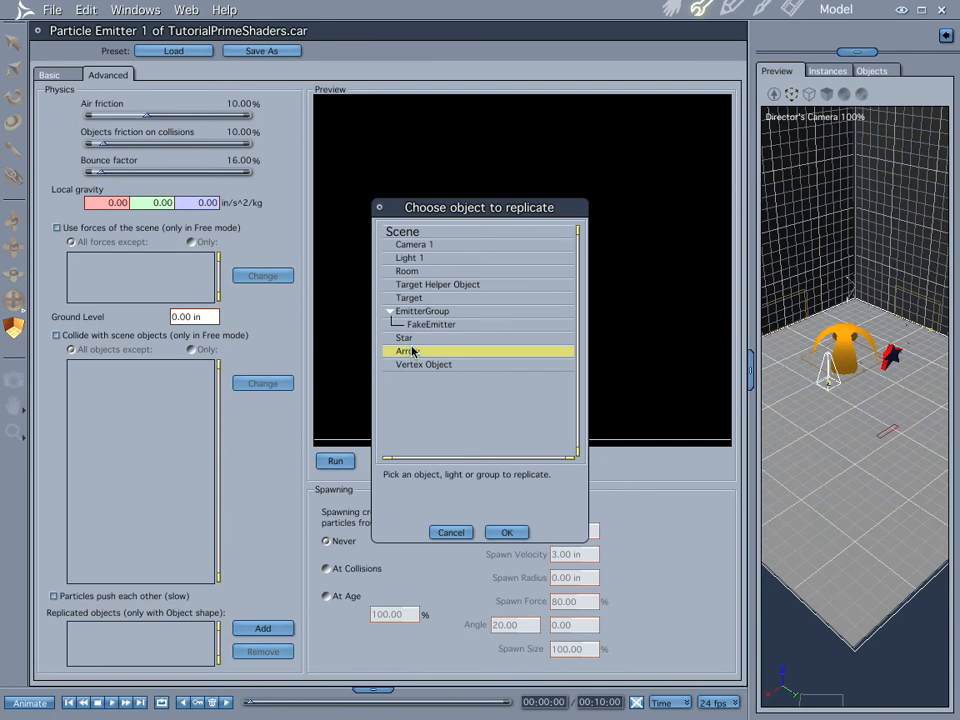
pyautogui.click(510, 532)
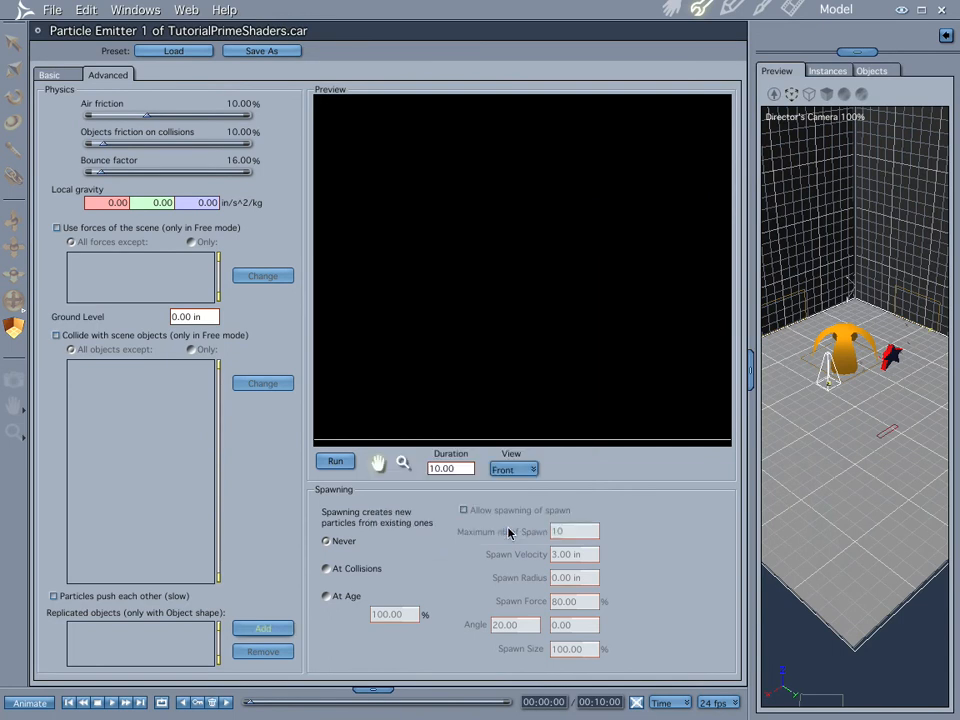
pyautogui.click(672, 8)
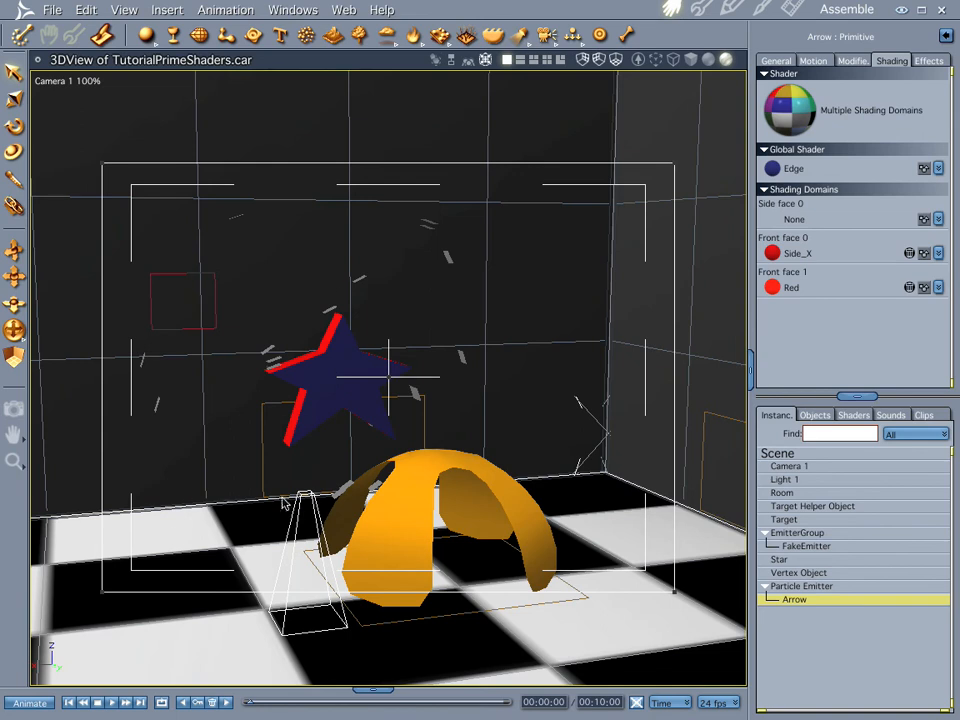
# Set the Particle Emitter to display 100% of its particles in the 3D view
pyautogui.click(816, 587)
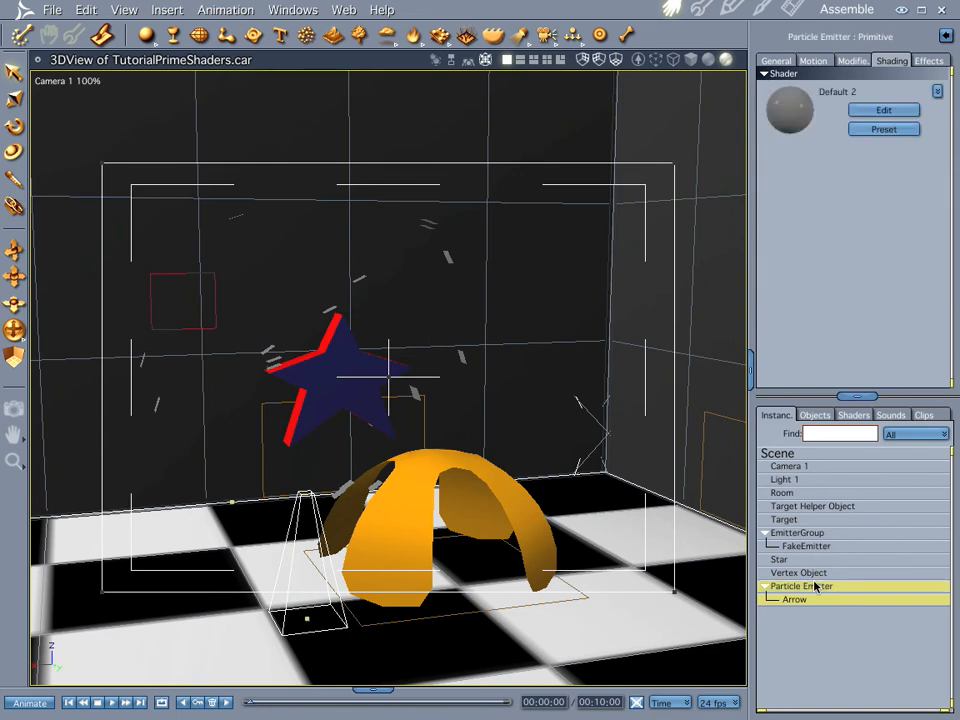
pyautogui.click(777, 62)
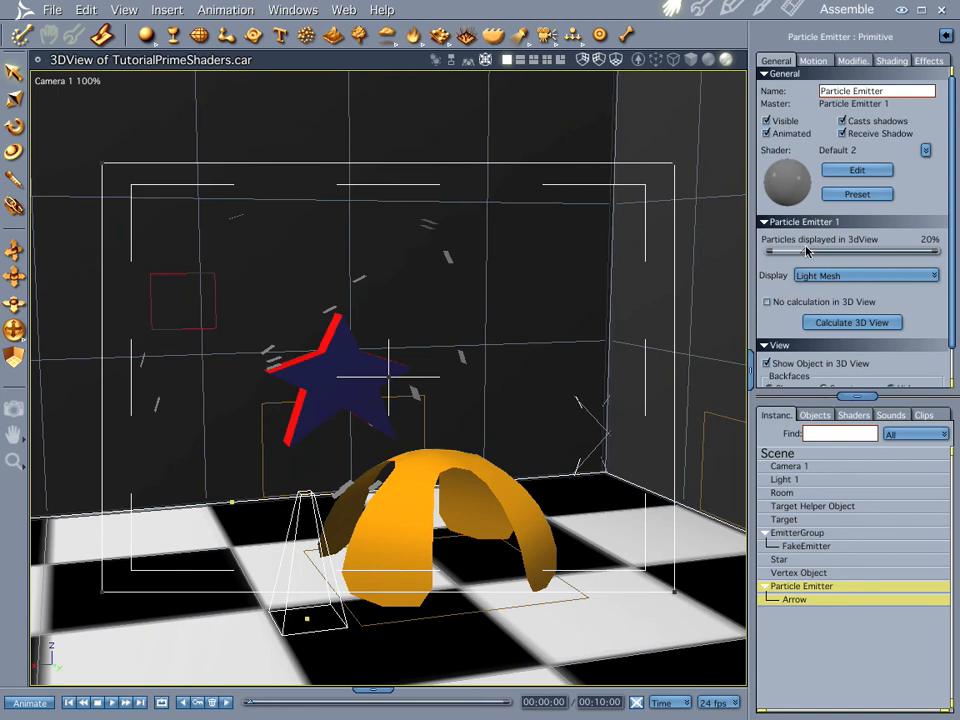
pyautogui.moveTo(811, 254); pyautogui.dragTo(937, 252)
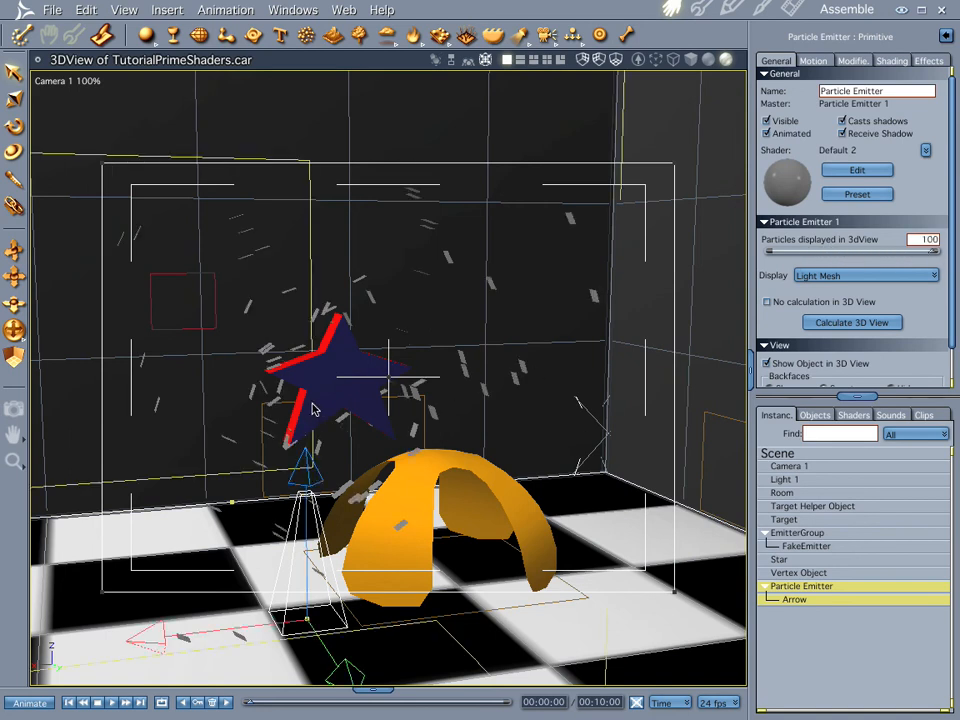
pyautogui.moveTo(285, 355); pyautogui.dragTo(322, 374, button='middle')
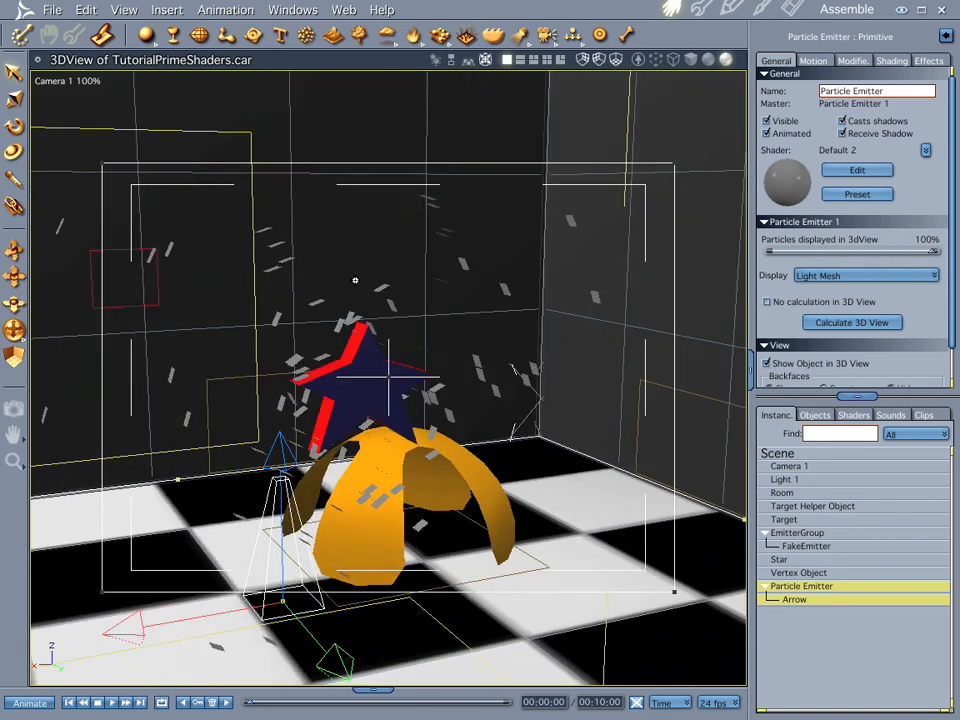
pyautogui.moveTo(339, 463); pyautogui.dragTo(314, 447, button='middle')
pyautogui.moveTo(369, 418); pyautogui.dragTo(422, 358, button='middle')
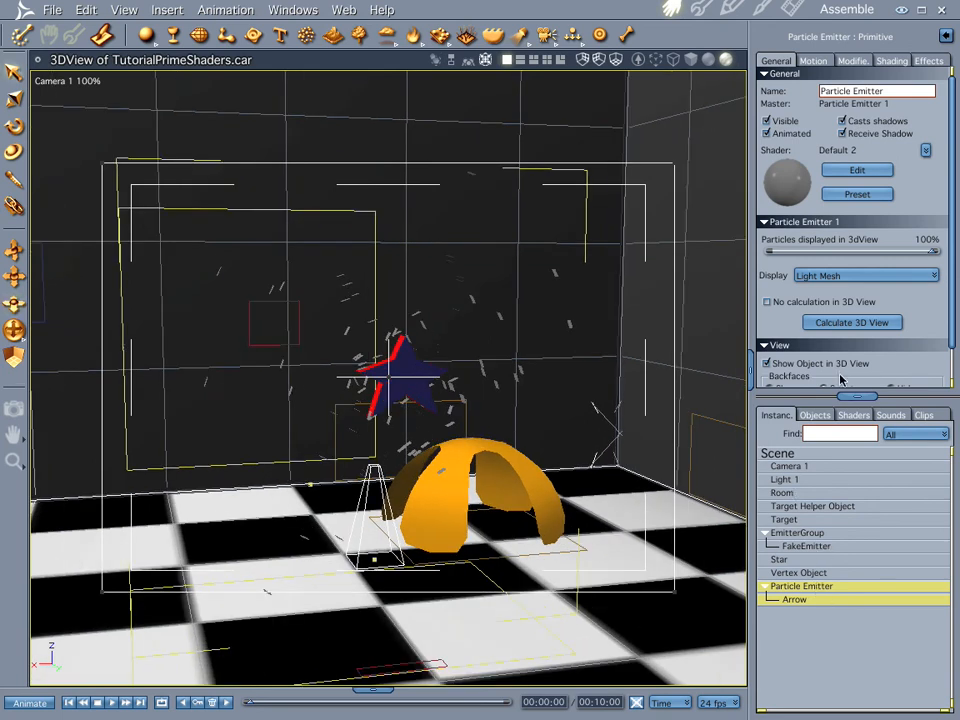
# Set the Particle Emitter's display mode to Mesh and scrub the animation to 00:02:11 to check the arrows around the star
pyautogui.click(838, 278)
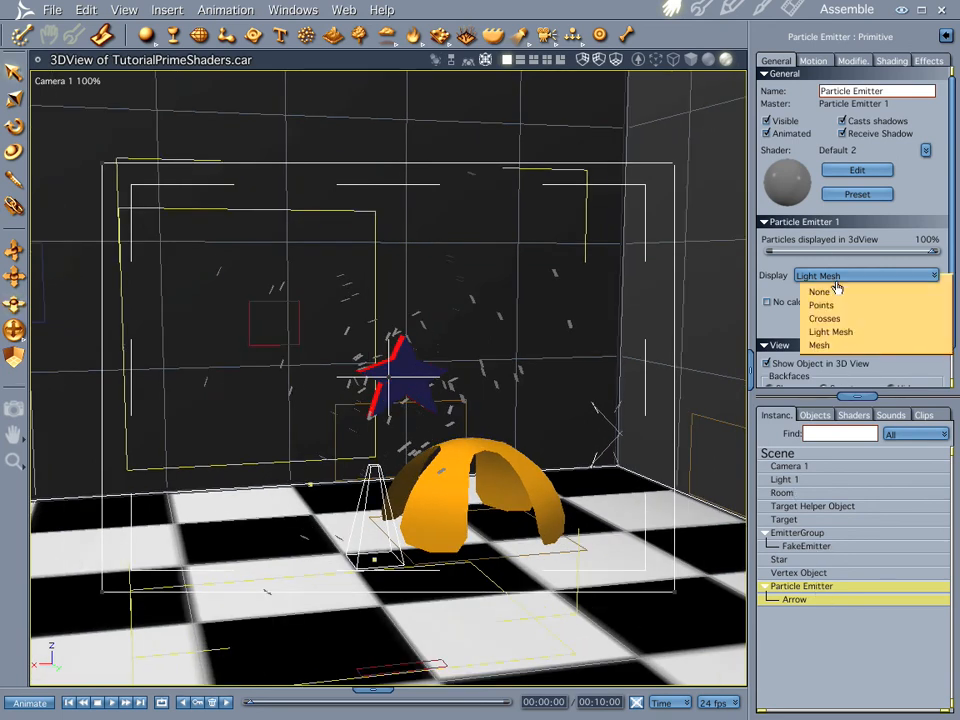
pyautogui.click(838, 344)
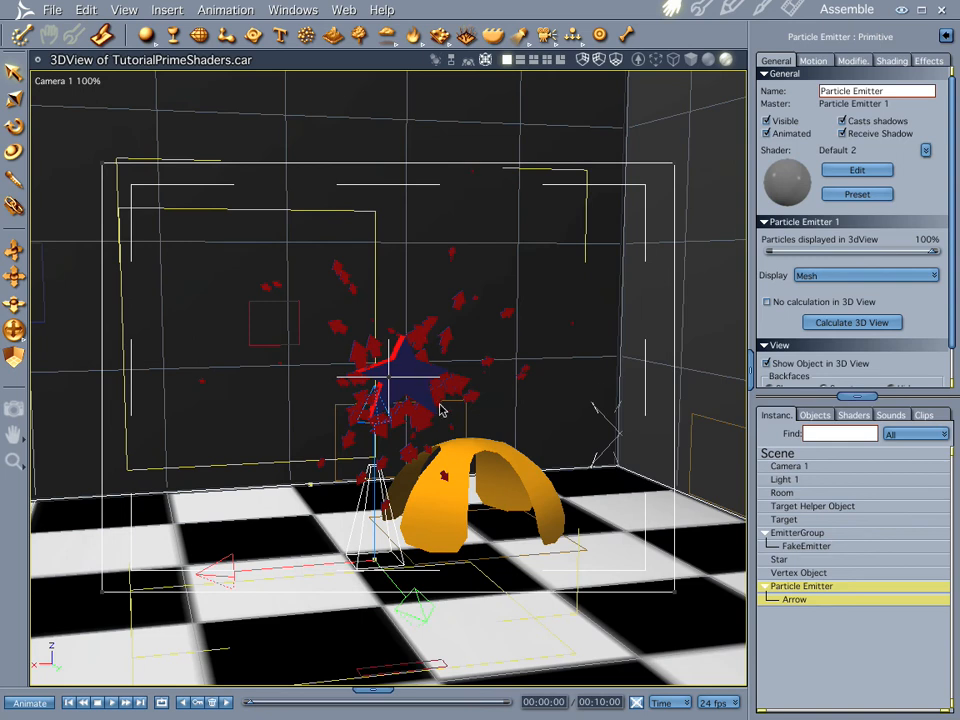
pyautogui.moveTo(473, 446); pyautogui.dragTo(484, 339)
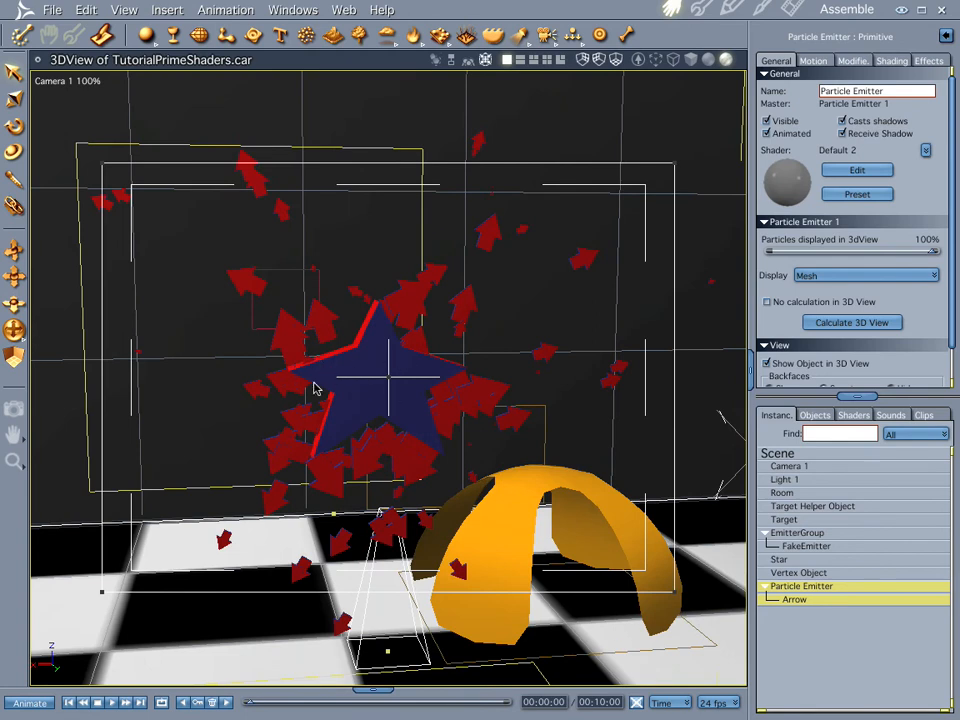
pyautogui.moveTo(279, 706); pyautogui.dragTo(333, 713)
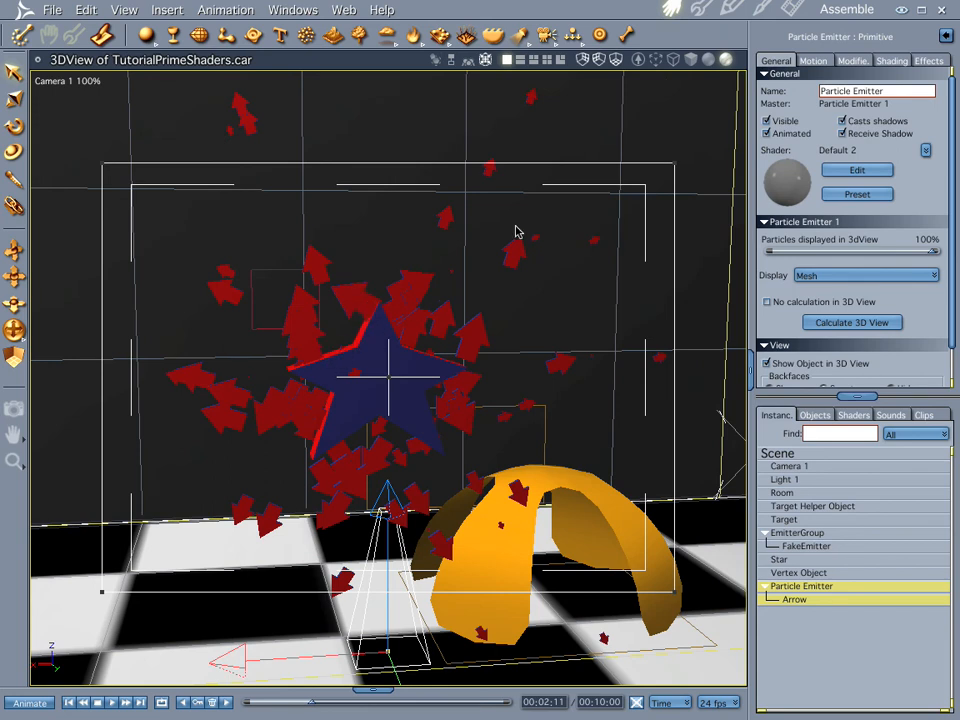
# Switch to QuickTime Player, watch the rendered movie Doc2.mov in full screen, pause it, and switch back to the scene
pyautogui.press('super+Tab')
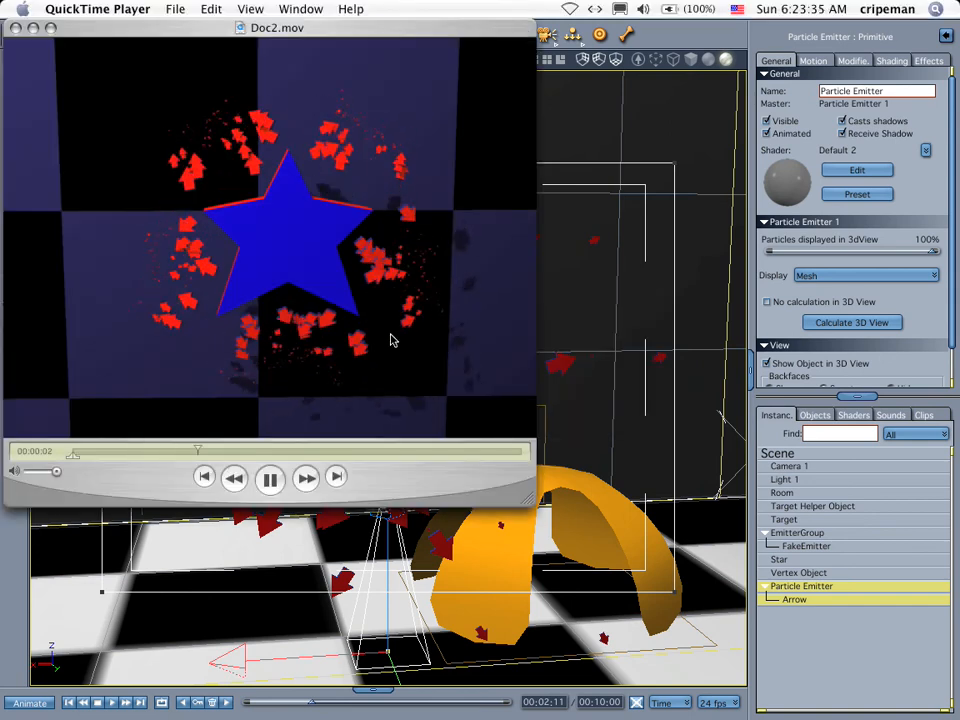
pyautogui.press('super+f')
pyautogui.moveTo(587, 373)
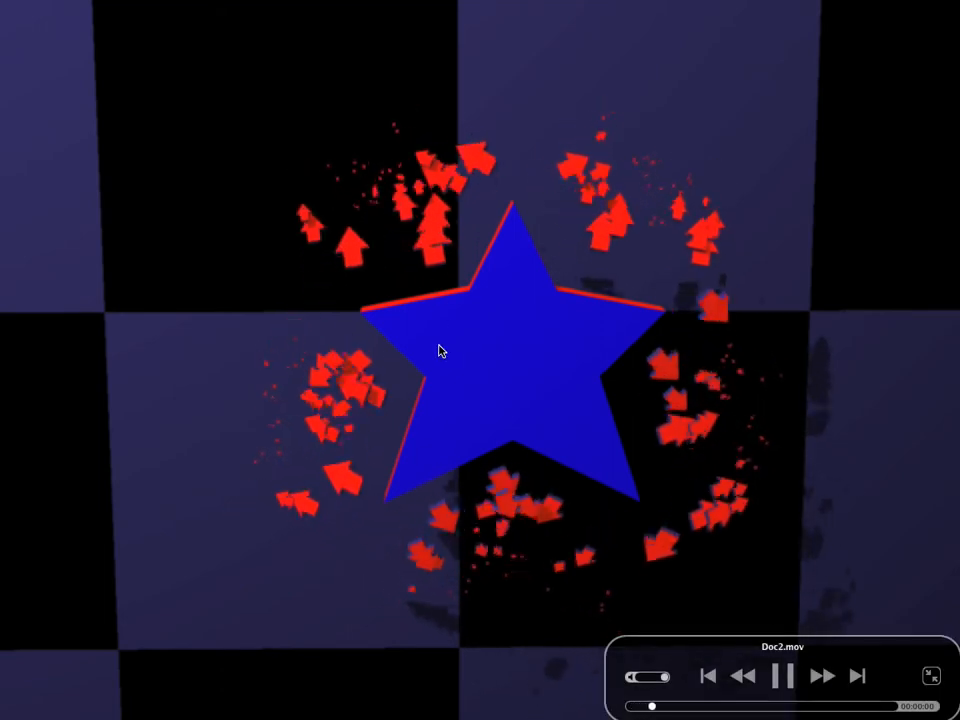
pyautogui.press('space')
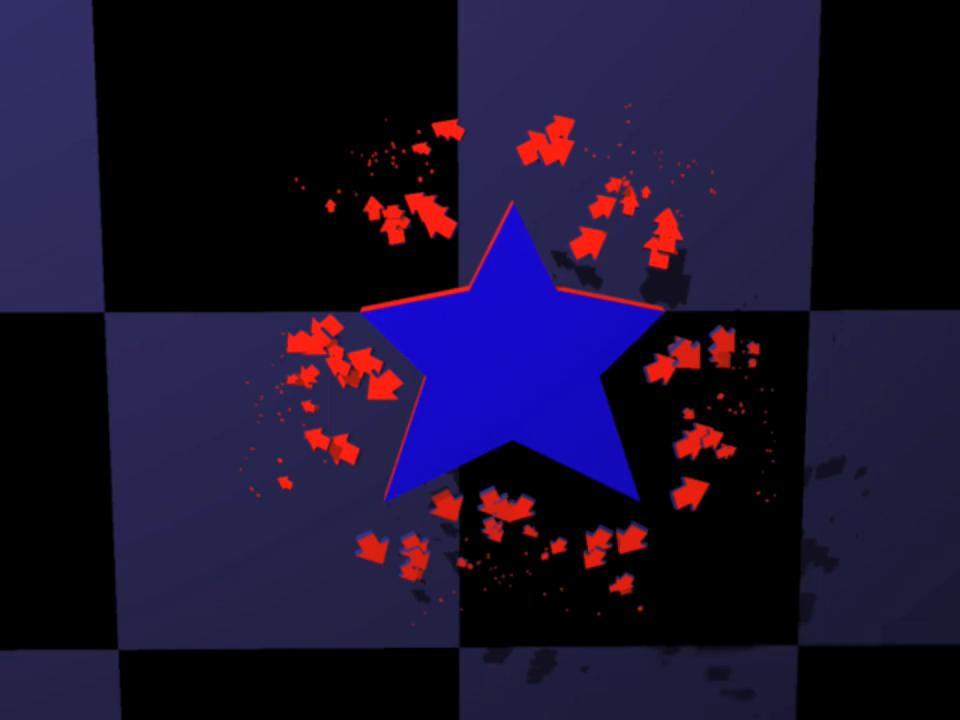
pyautogui.press('super+Tab')
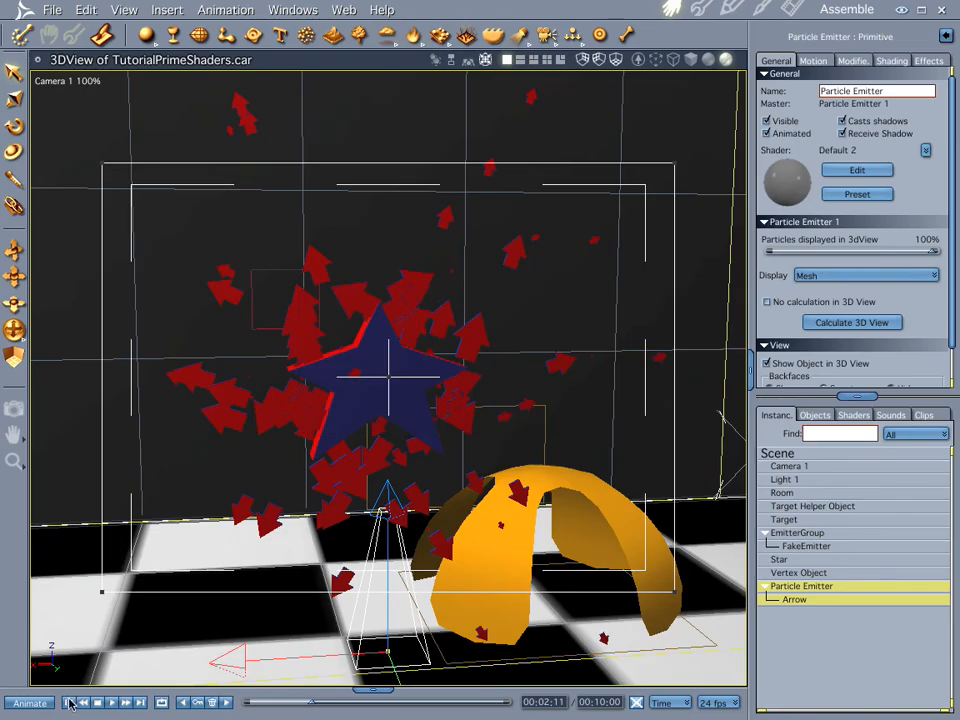
# Return the animation to 00:00:00, duplicate the Star, and rename the copy StarClone
pyautogui.click(69, 703)
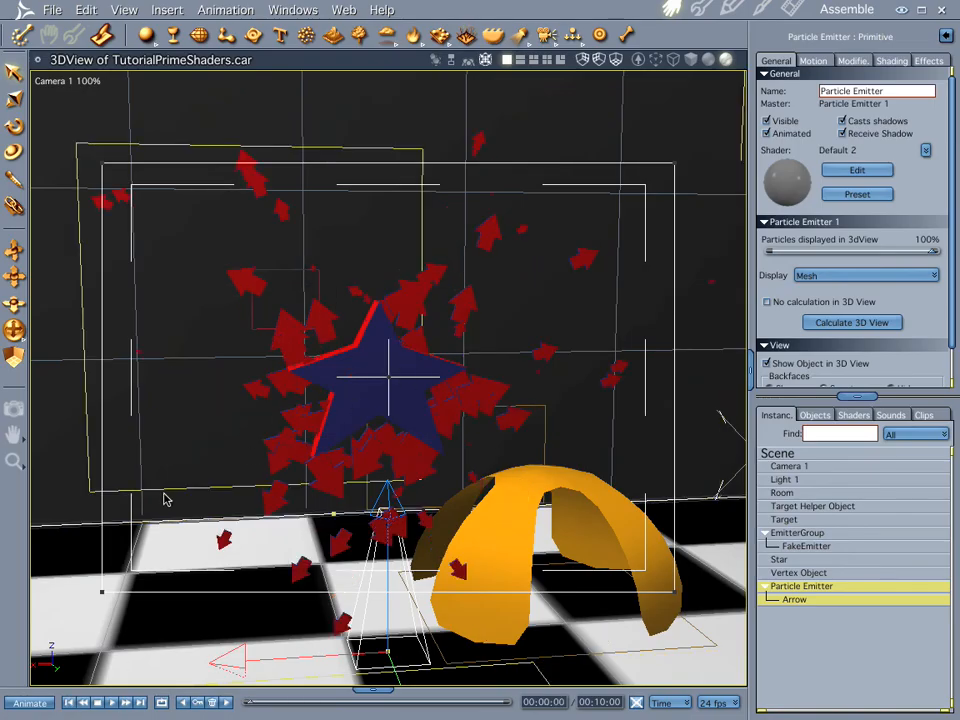
pyautogui.click(780, 559)
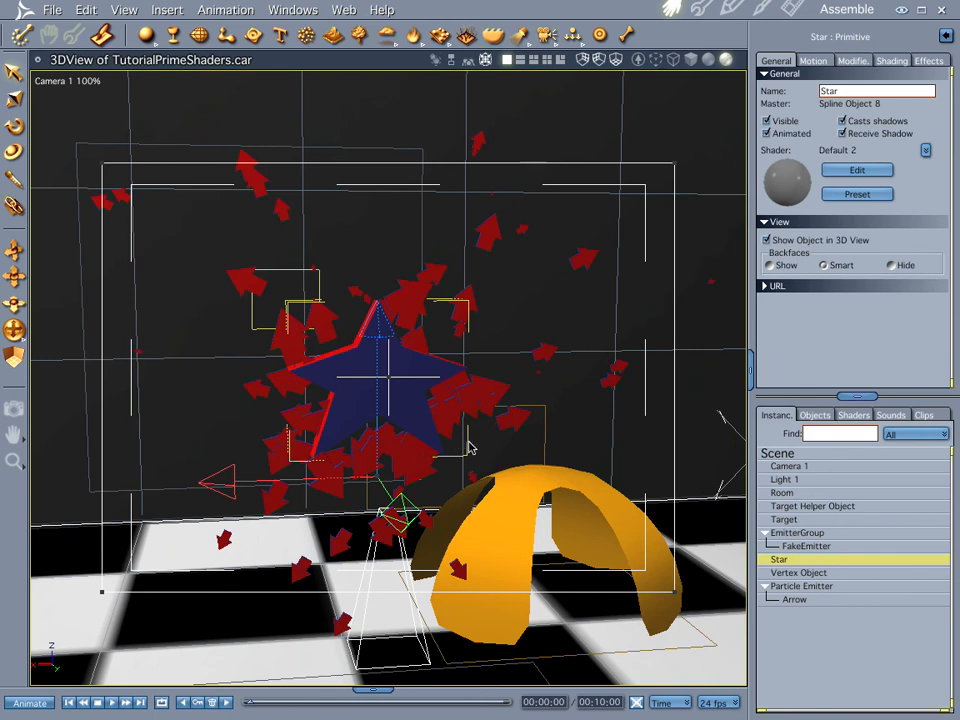
pyautogui.hotkey('ctrl', 'd')
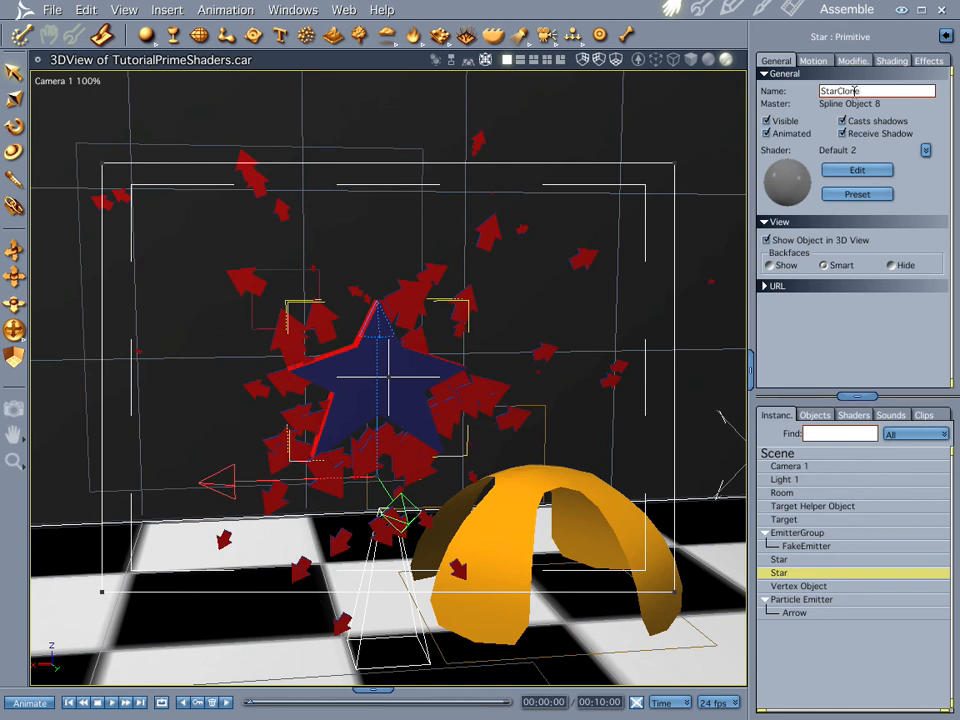
pyautogui.press('Return')
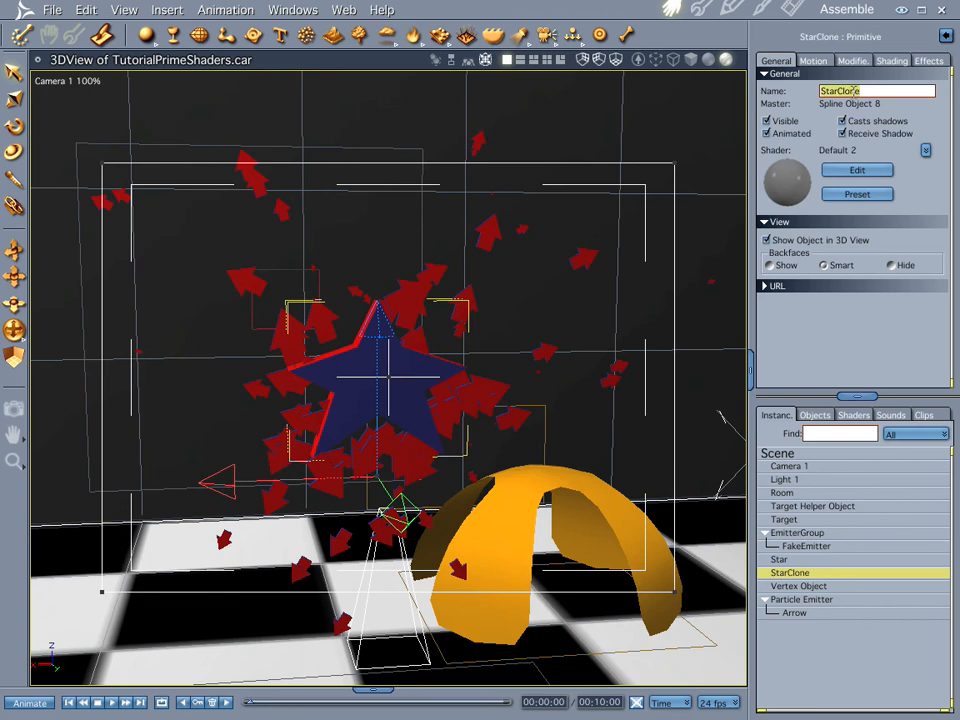
pyautogui.click(782, 561)
pyautogui.click(789, 573)
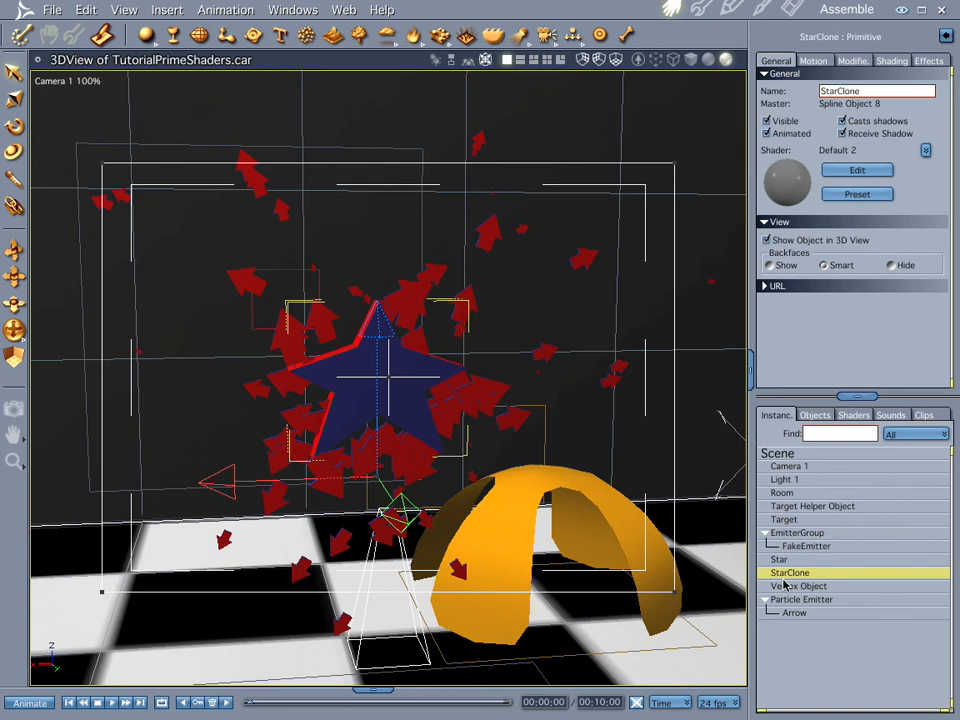
# Scale the StarClone down slightly and raise it so that it sits centred inside the original Star
pyautogui.press('s')
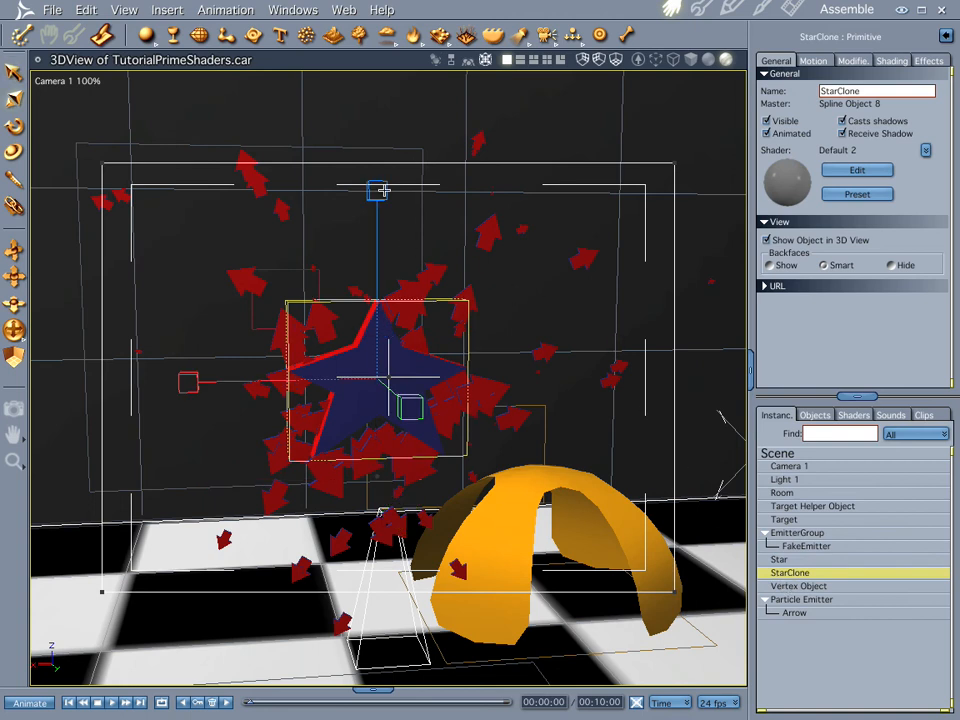
pyautogui.moveTo(378, 198); pyautogui.dragTo(379, 212)
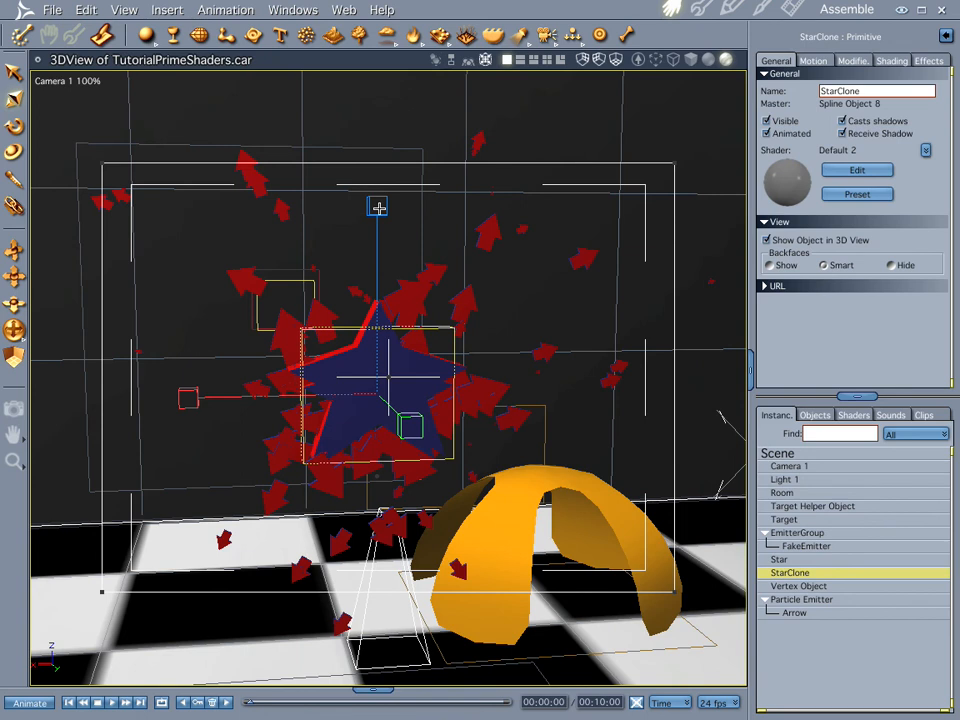
pyautogui.moveTo(377, 208); pyautogui.dragTo(376, 211)
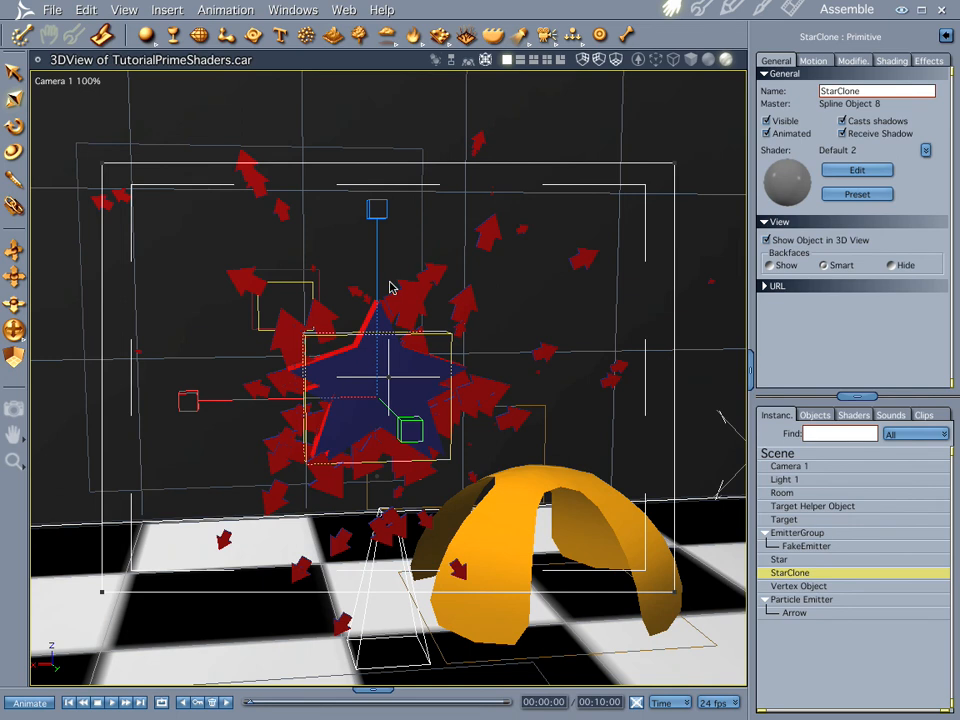
pyautogui.press('space')
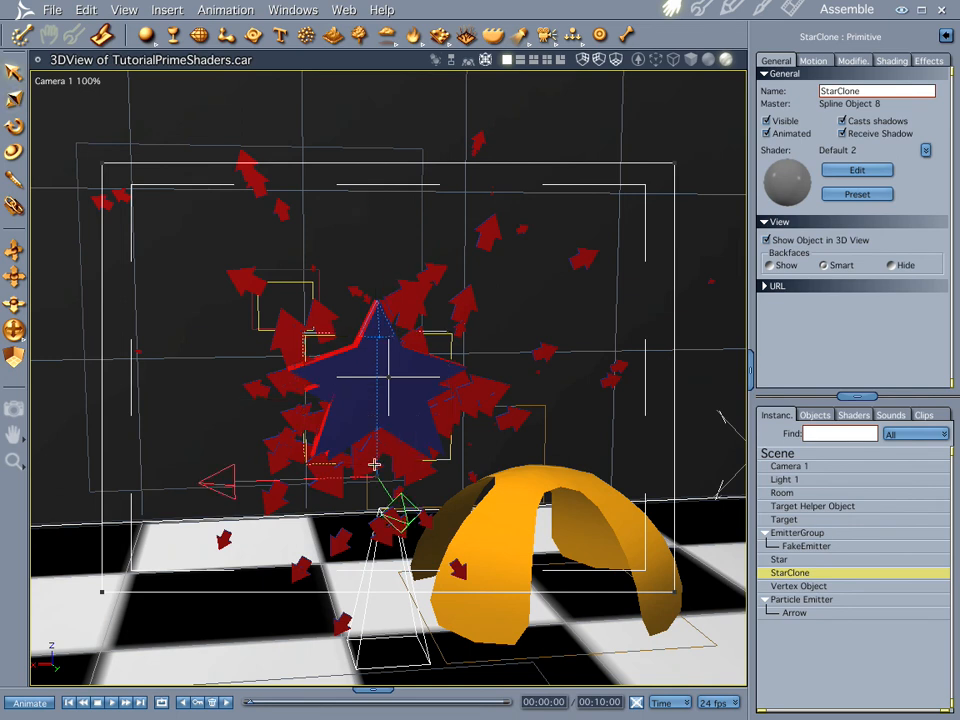
pyautogui.moveTo(379, 316); pyautogui.dragTo(377, 300)
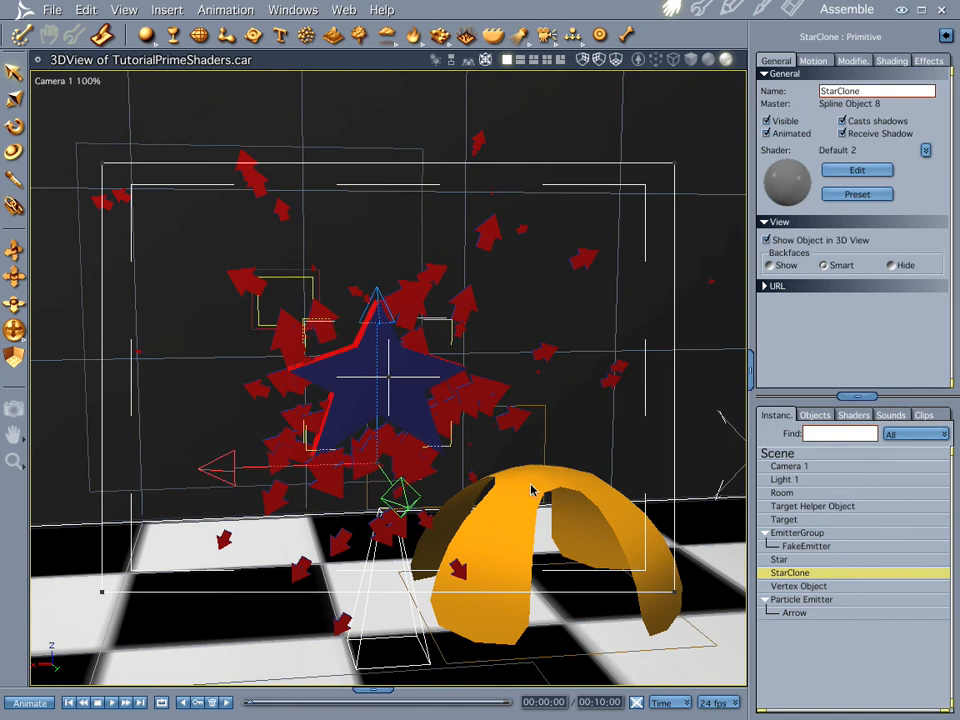
pyautogui.press('s')
pyautogui.moveTo(377, 193); pyautogui.dragTo(378, 205)
pyautogui.press('t')
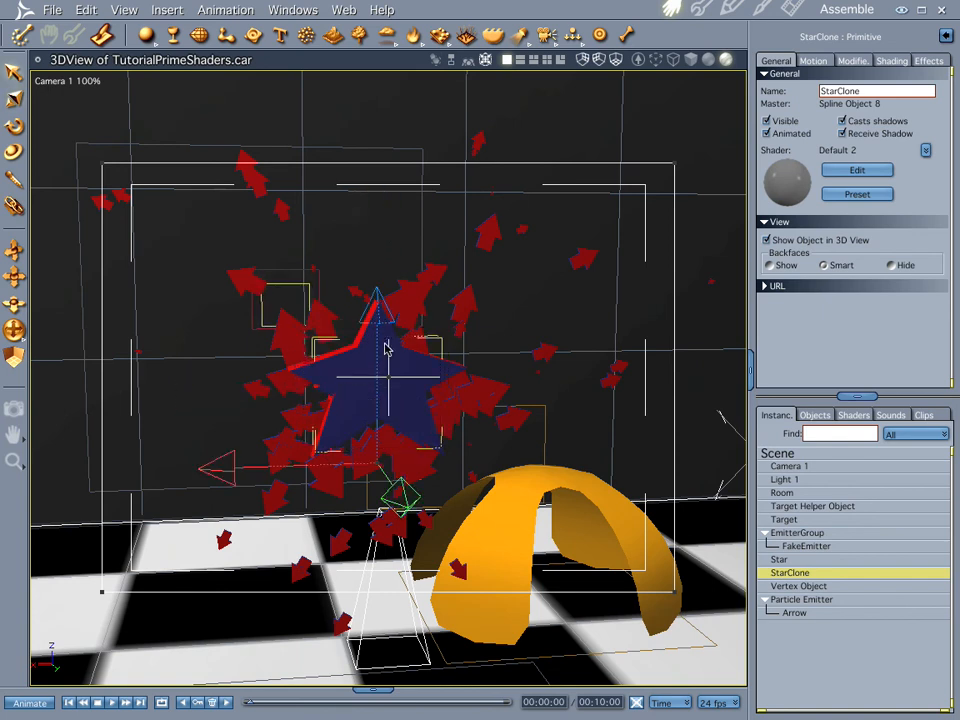
pyautogui.moveTo(371, 317); pyautogui.dragTo(372, 294)
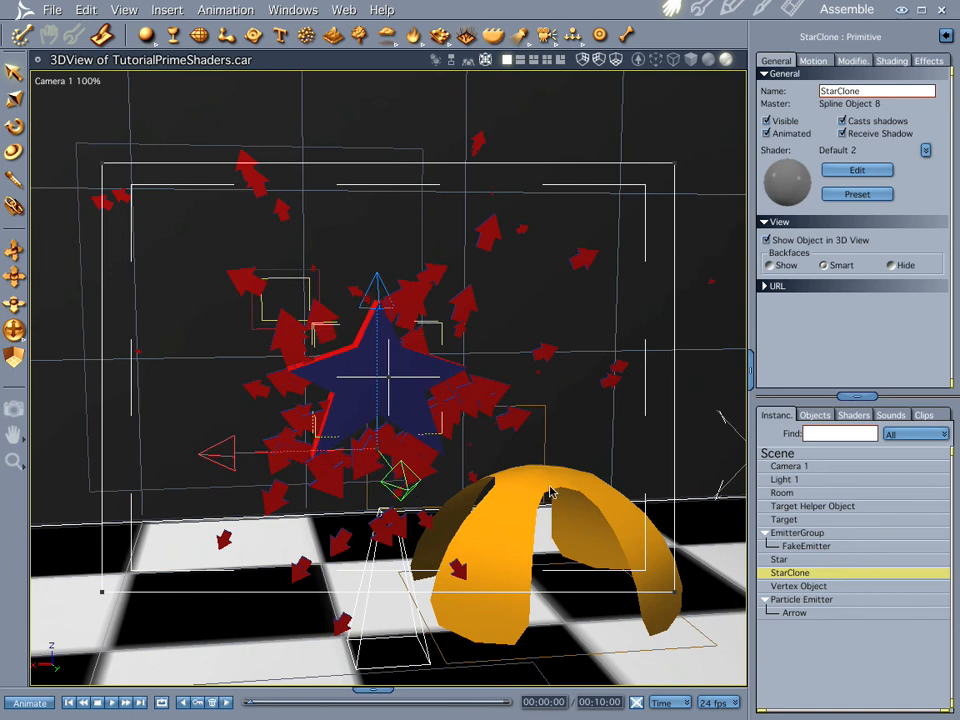
# Make the original Star invisible so that only the StarClone shows, keeping the animation at 00:00:00
pyautogui.click(778, 560)
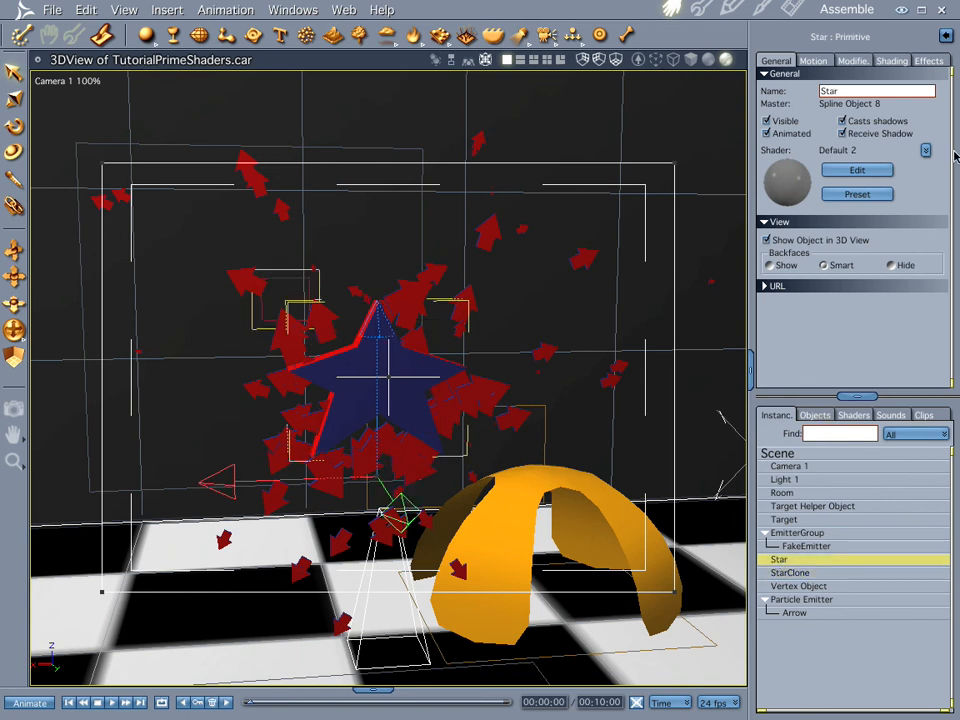
pyautogui.click(766, 121)
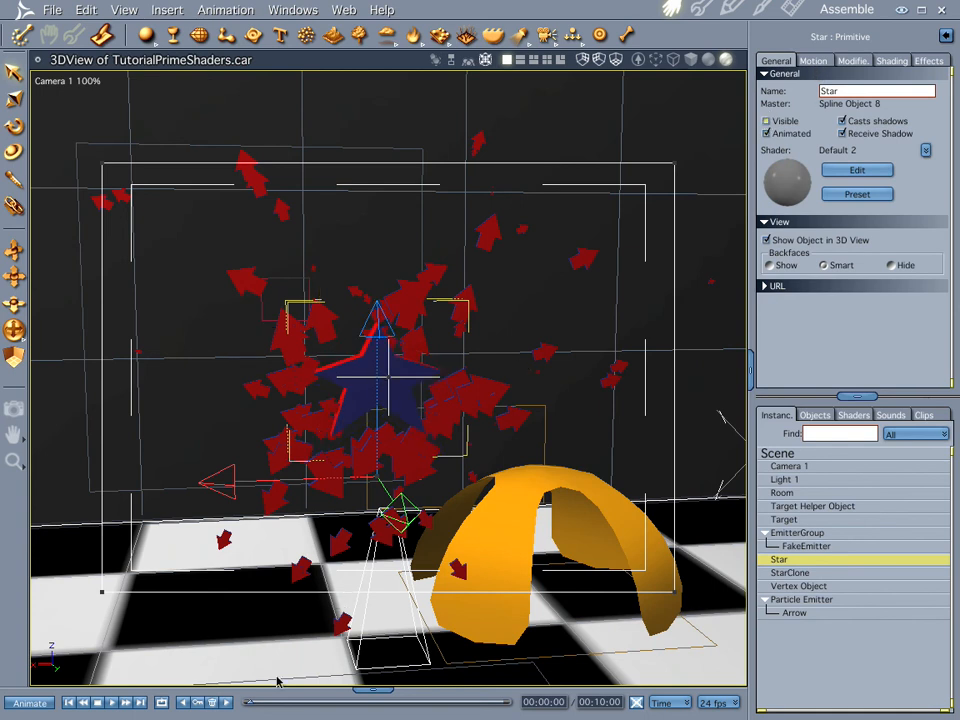
pyautogui.moveTo(252, 702)
pyautogui.mouseDown()
pyautogui.moveTo(288, 708)
pyautogui.moveTo(236, 710)
pyautogui.mouseUp()
# Switch to QuickTime Player, play Doc2.mov to examine the arrows around the star, pause it, and return to the scene
pyautogui.press('super+Tab')
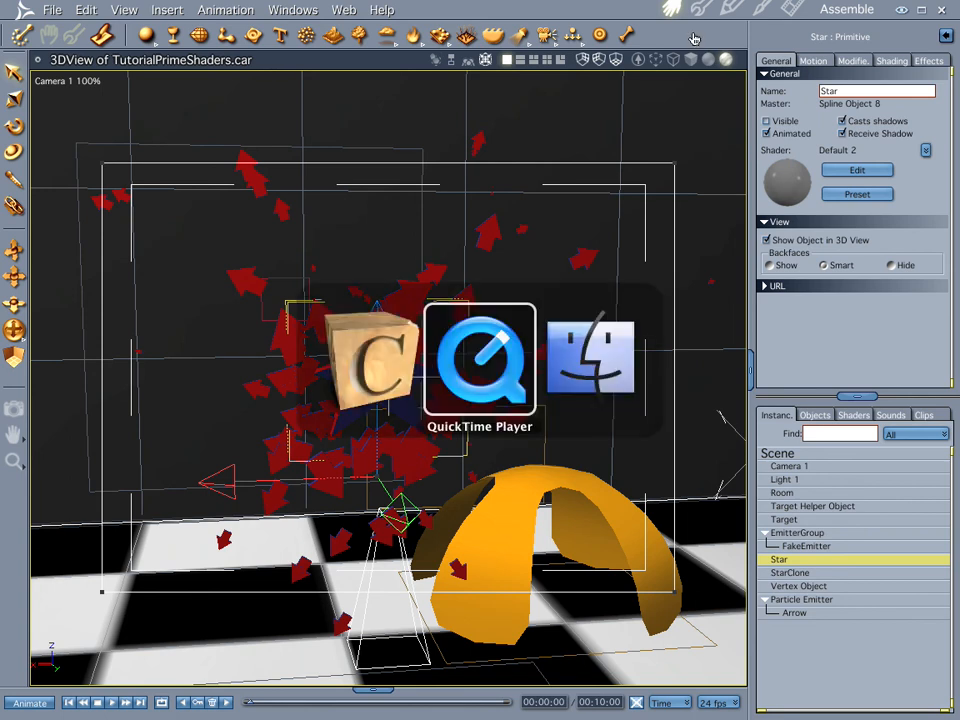
pyautogui.click(268, 479)
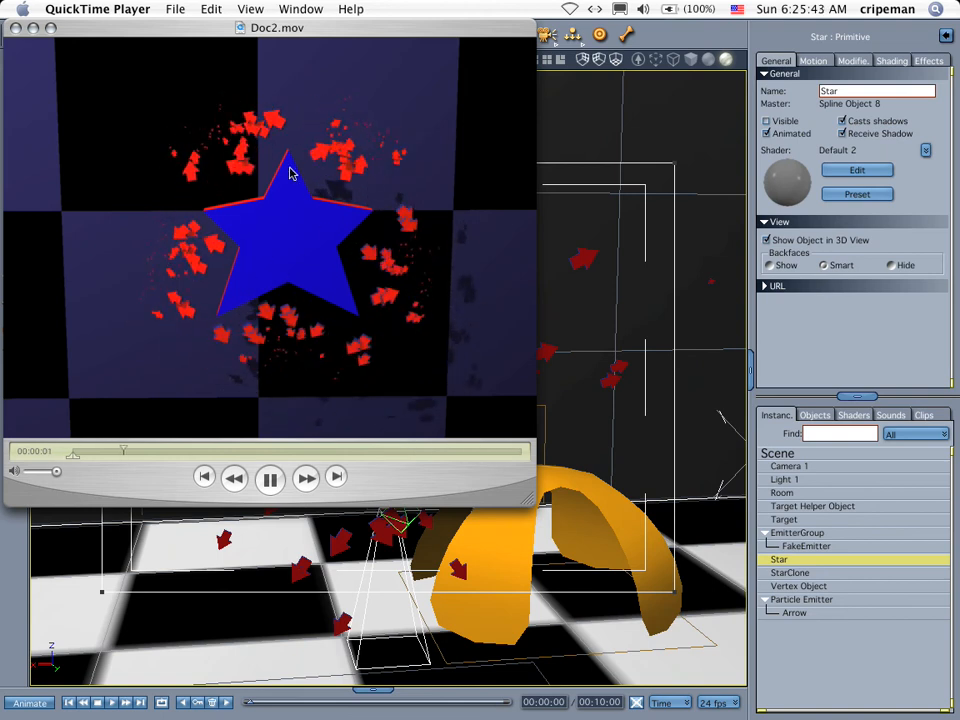
pyautogui.press('space')
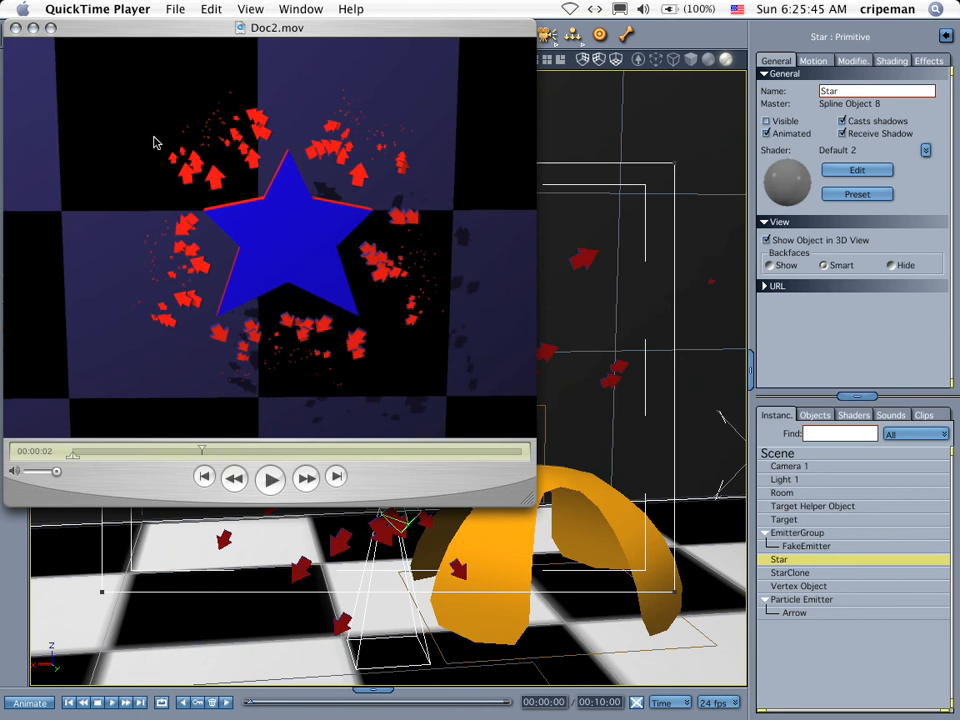
pyautogui.click(661, 40)
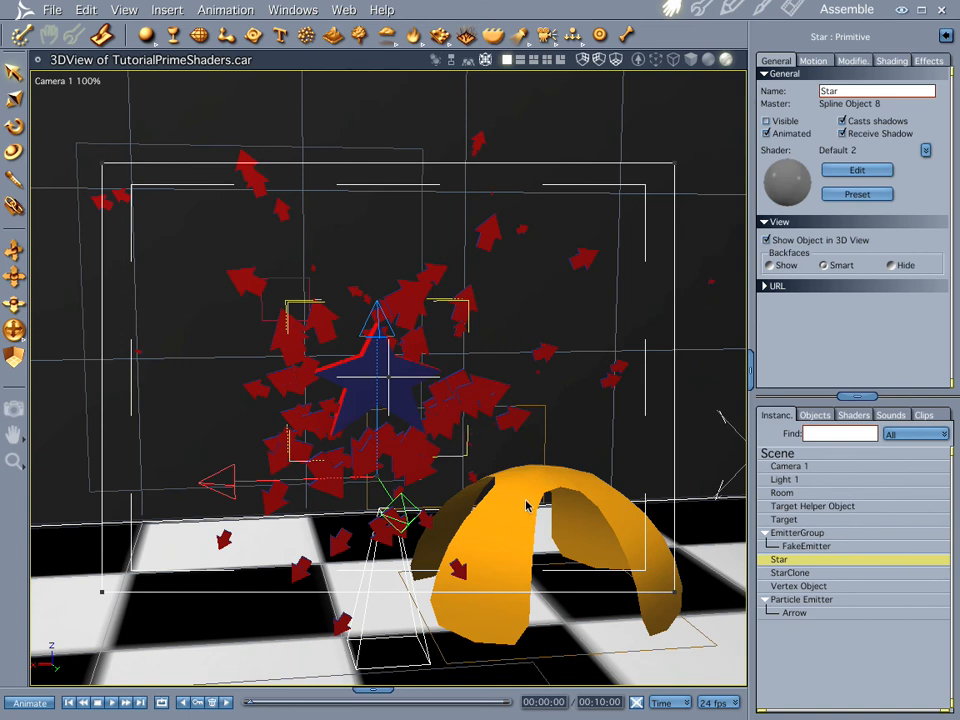
# Change the Particle Emitter's emitter object to Vertex Object and return to the scene
pyautogui.press('Tab')
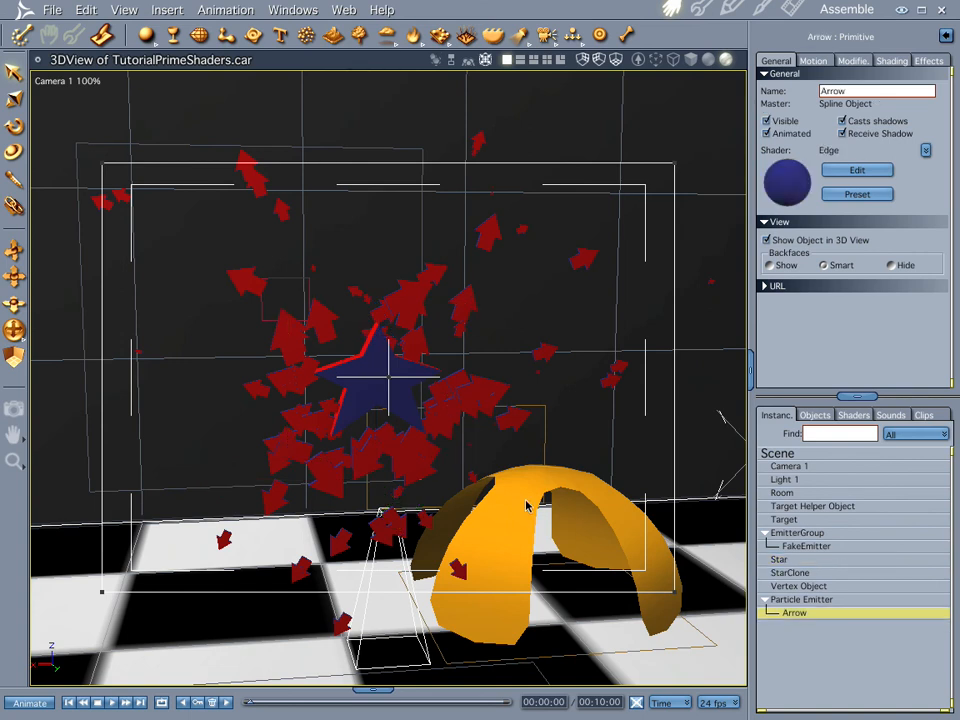
pyautogui.click(793, 591)
pyautogui.doubleClick(793, 600)
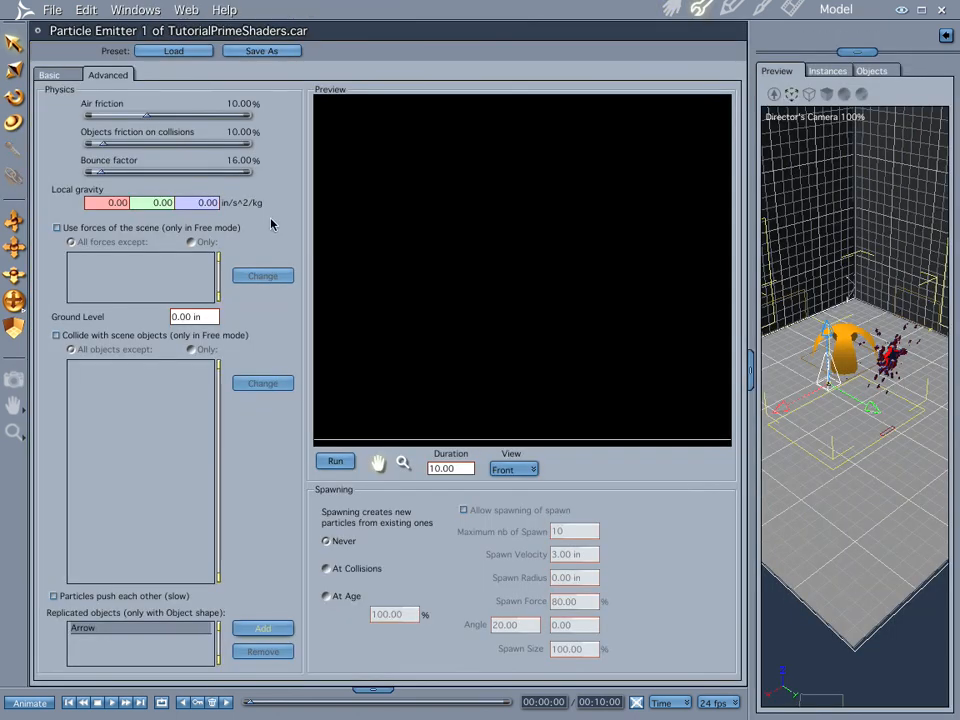
pyautogui.click(46, 75)
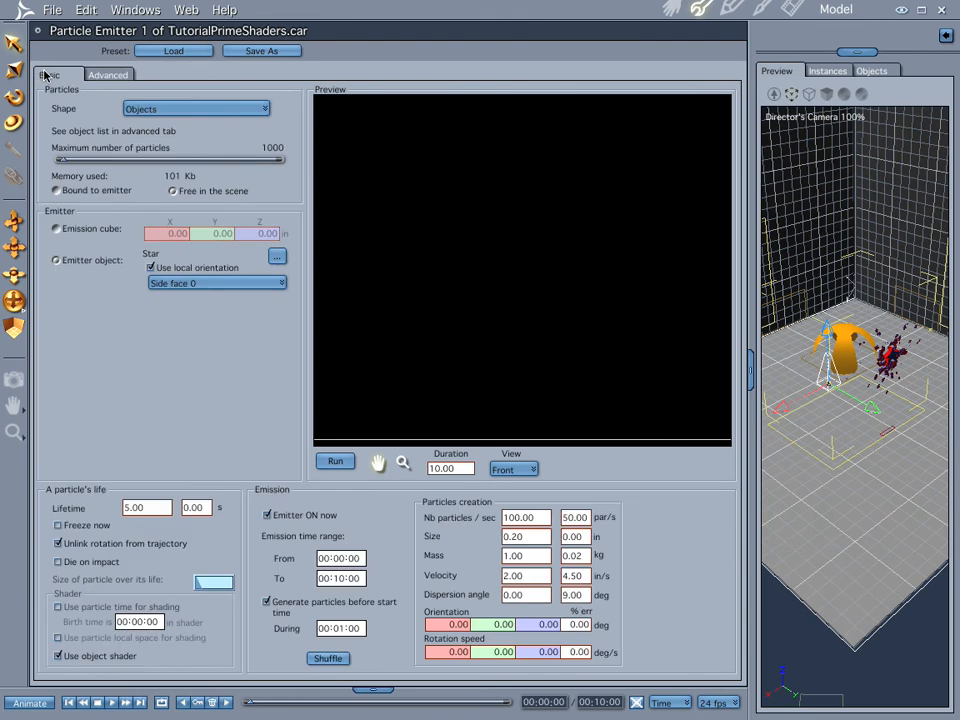
pyautogui.click(276, 256)
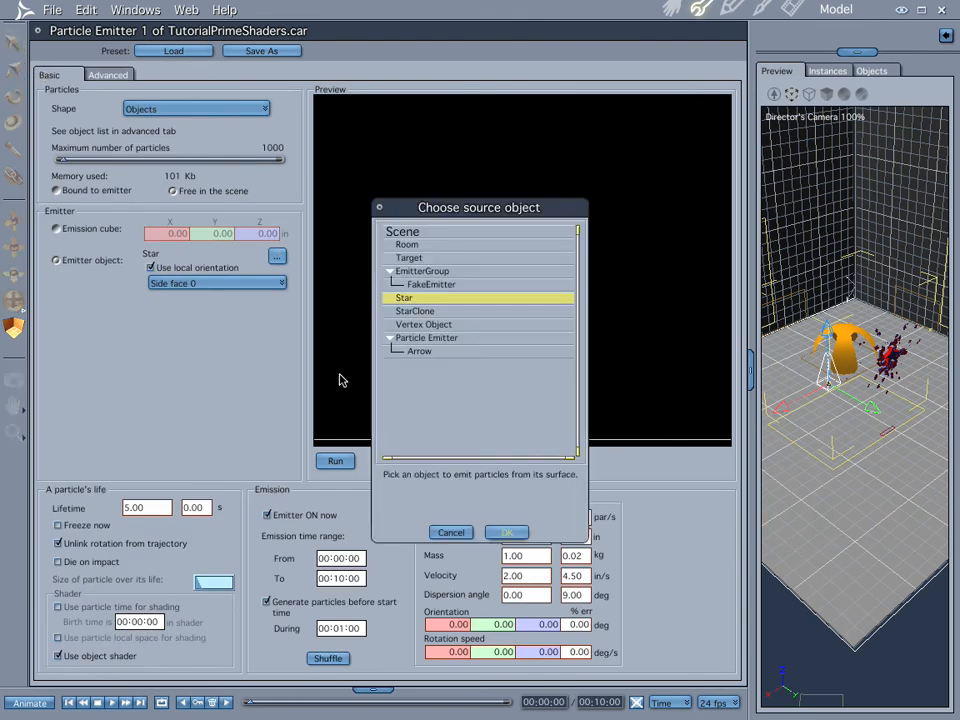
pyautogui.click(421, 326)
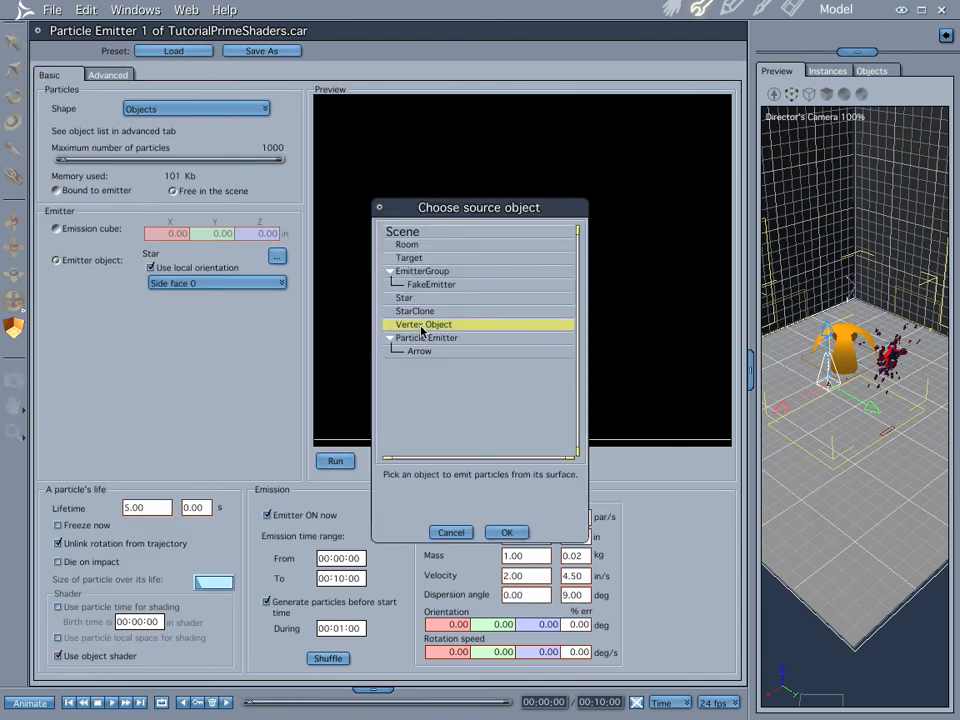
pyautogui.click(506, 532)
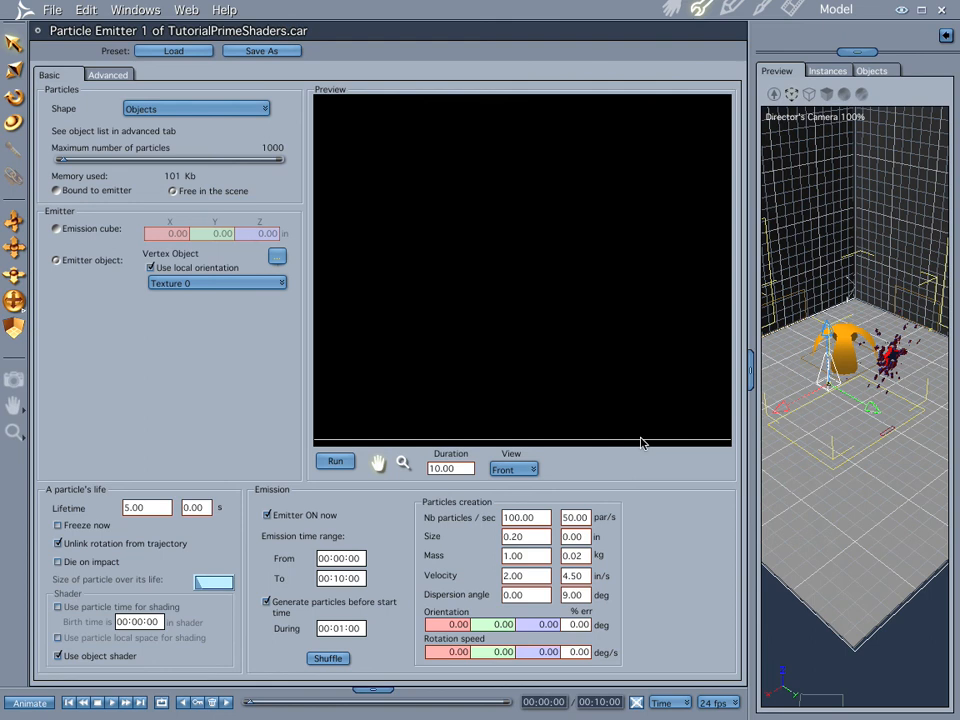
pyautogui.click(671, 8)
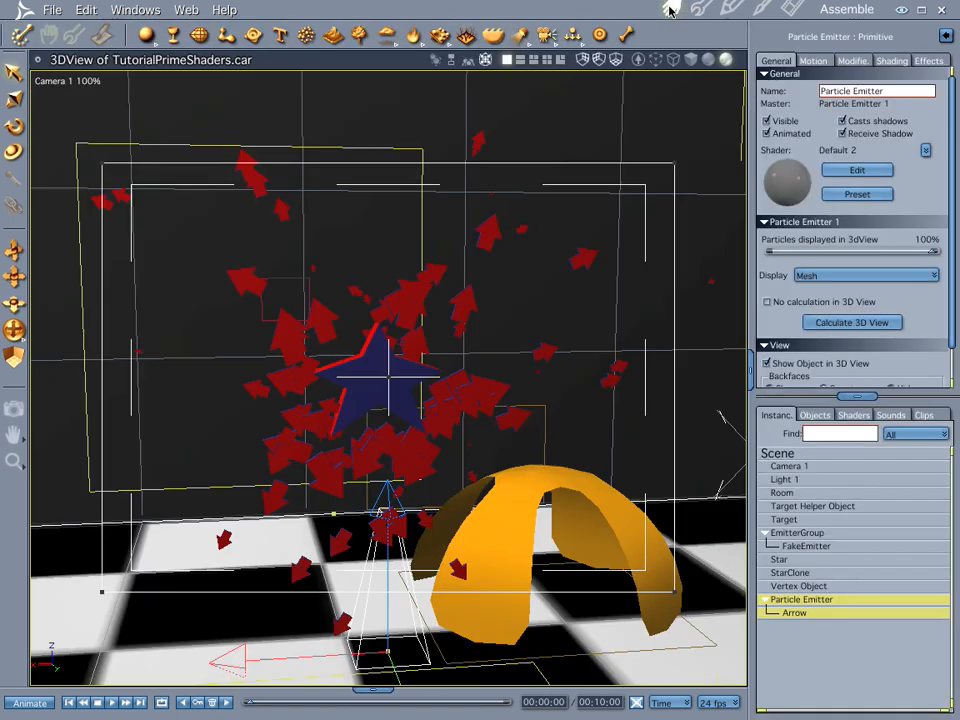
# Check the arrows around the Vertex Object at 00:01:15, rewind to the start, and examine the emission from other angles
pyautogui.click(289, 703)
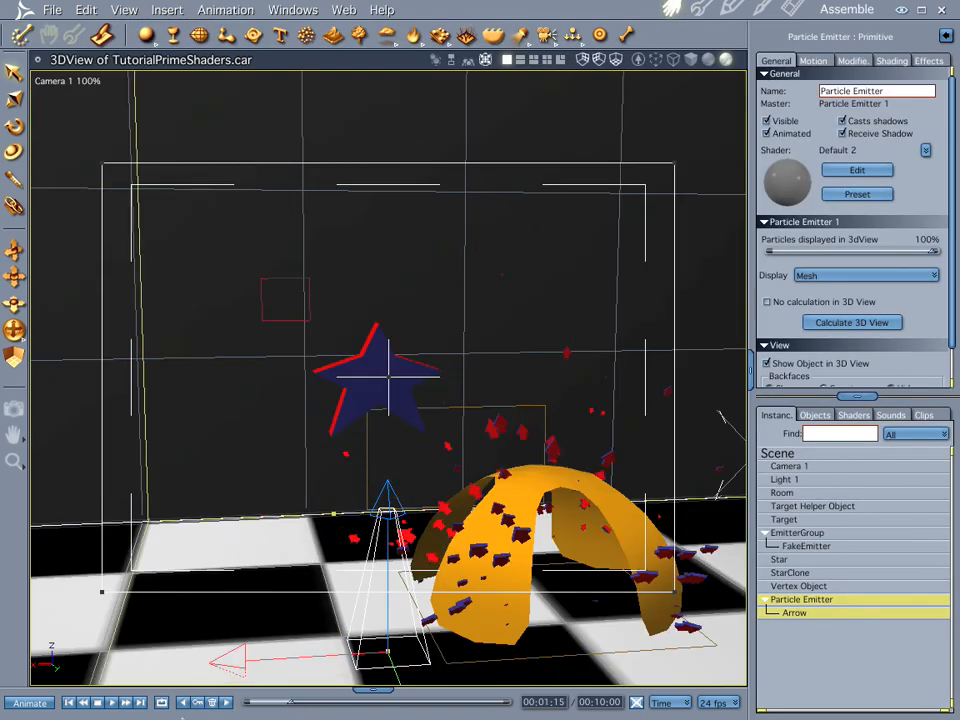
pyautogui.click(68, 703)
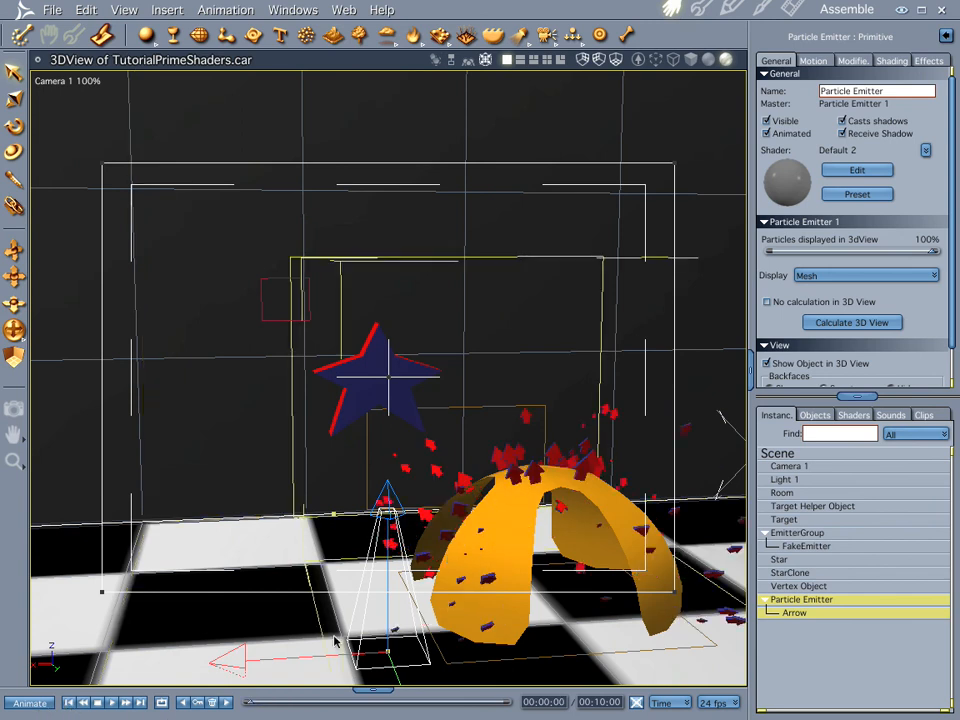
pyautogui.moveTo(458, 529); pyautogui.dragTo(625, 454, button='middle')
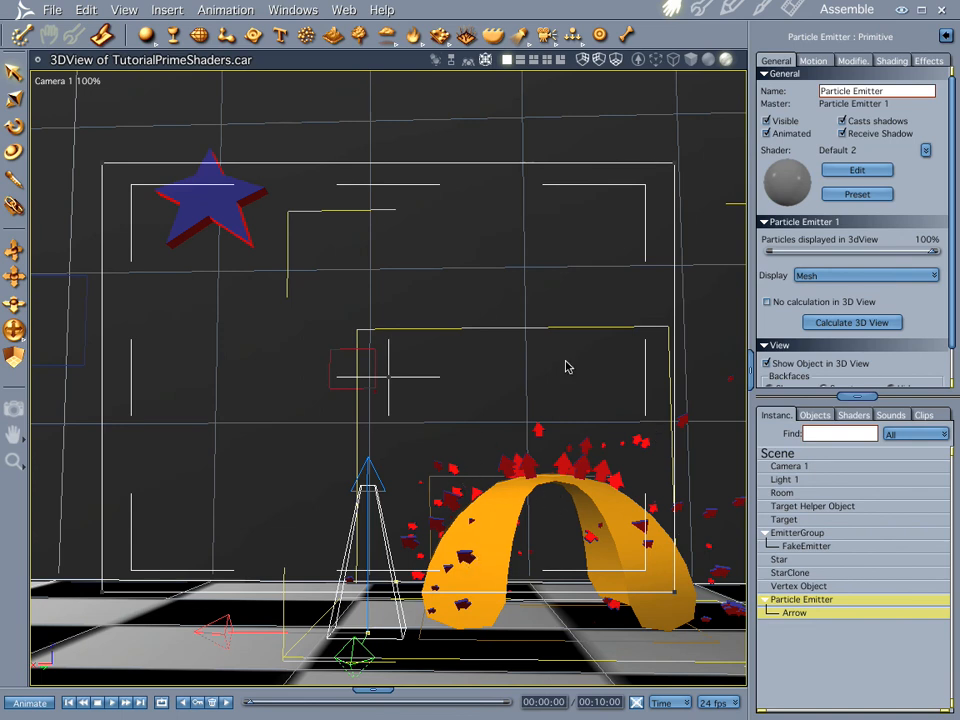
pyautogui.moveTo(509, 388); pyautogui.dragTo(534, 470, button='middle')
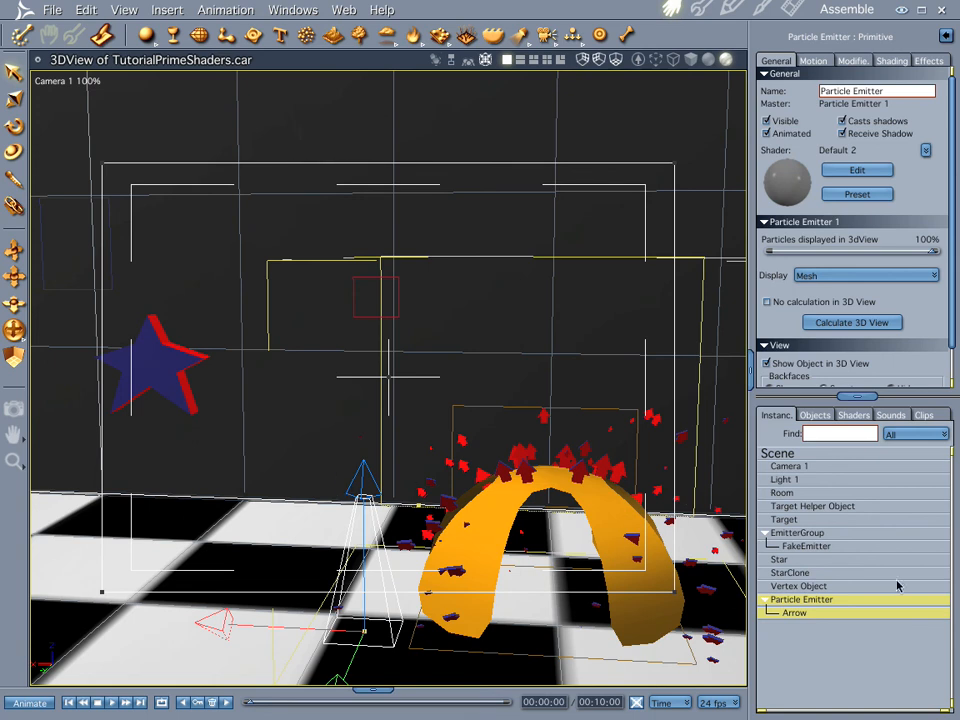
# Review the Particle Emitter's advanced settings and the emission domains available for the Vertex Object, keeping Texture 0, and return to the scene
pyautogui.doubleClick(800, 600)
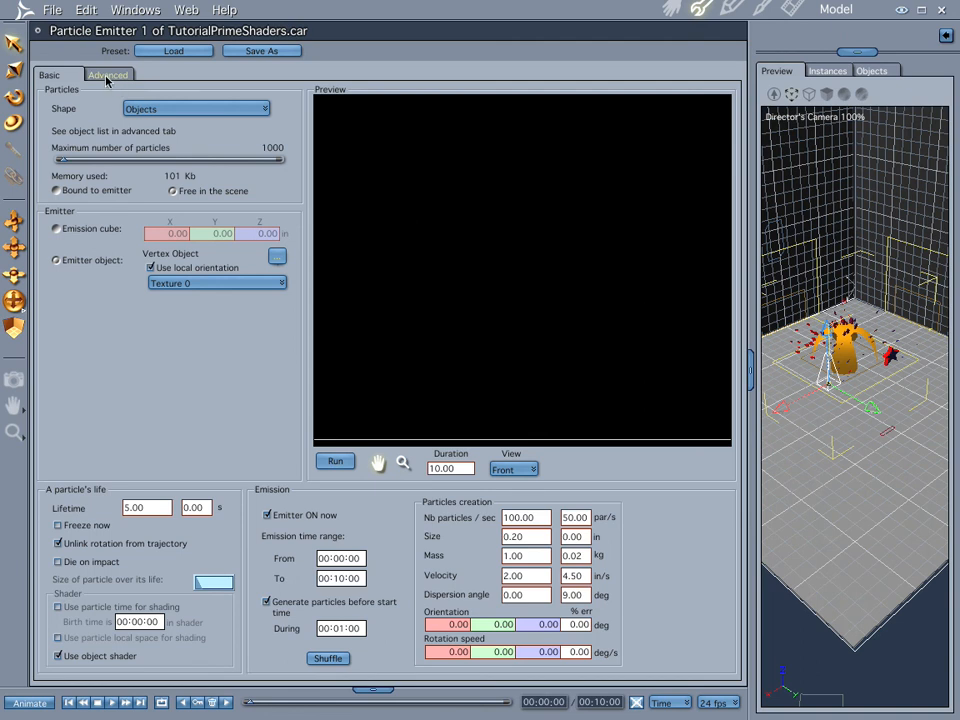
pyautogui.click(107, 77)
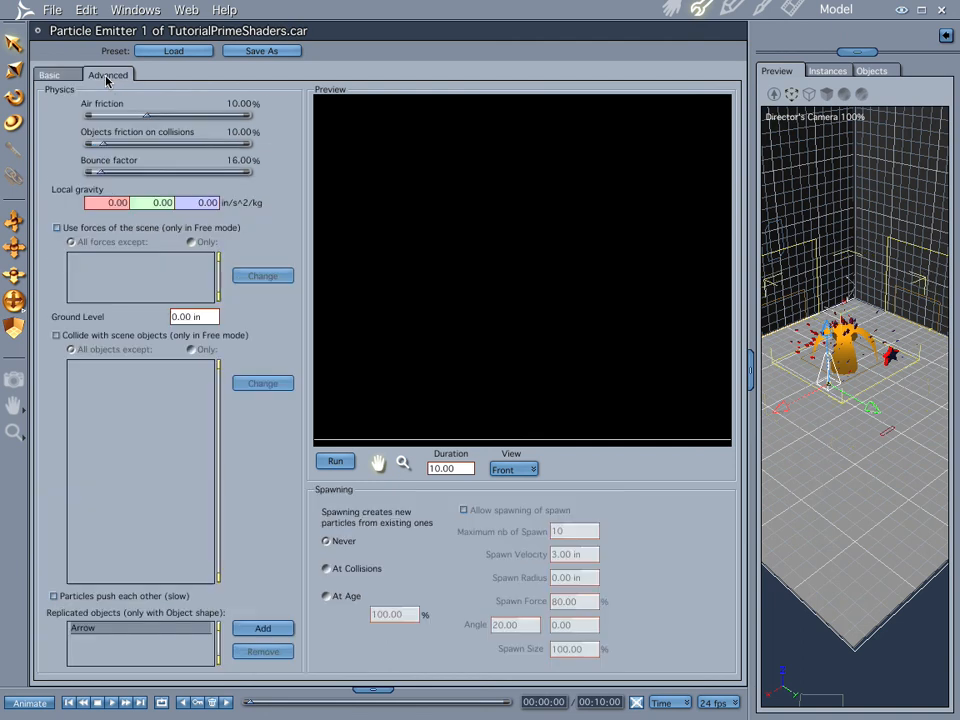
pyautogui.click(49, 75)
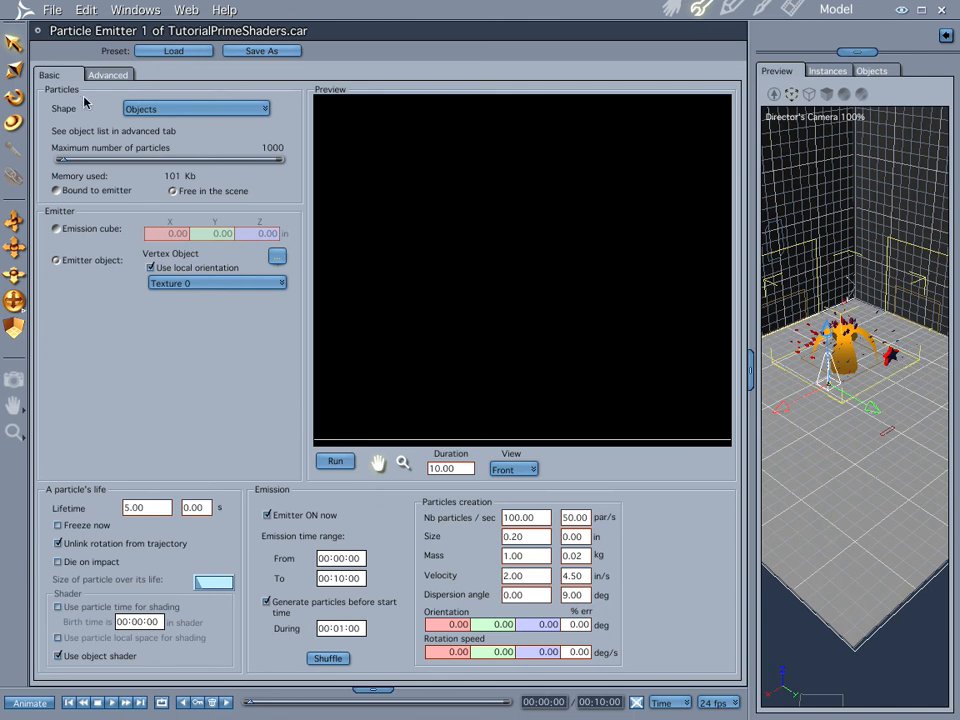
pyautogui.click(240, 284)
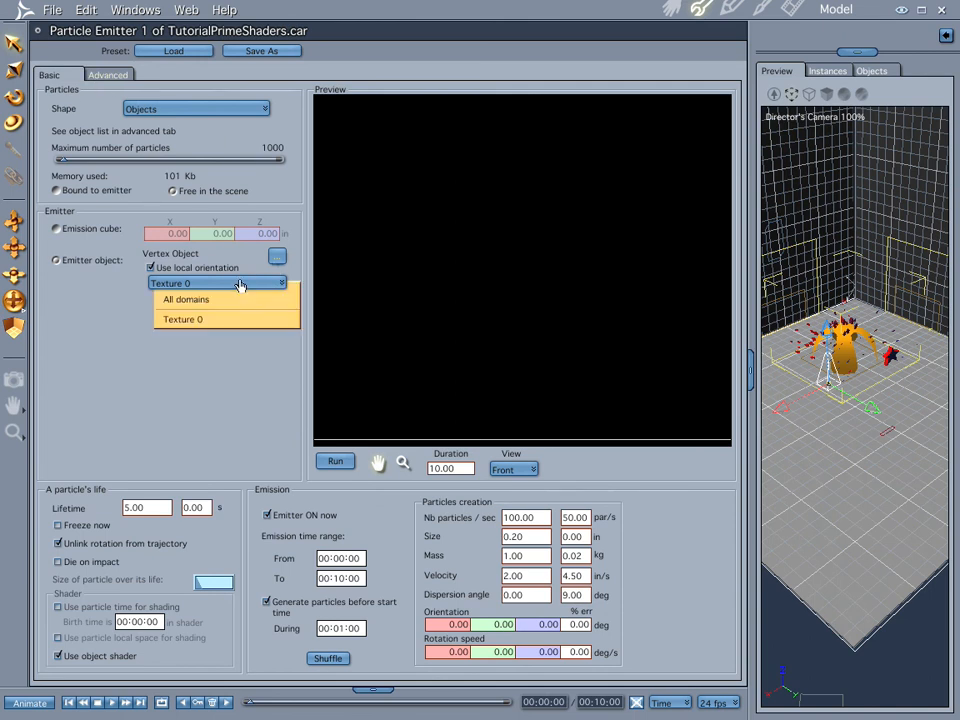
pyautogui.click(108, 289)
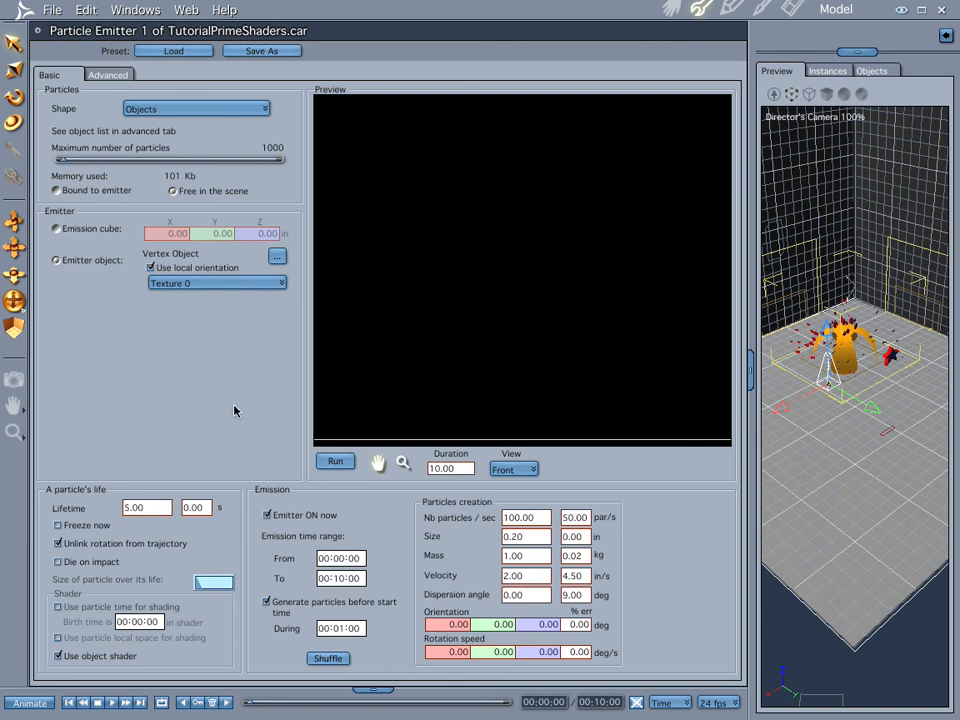
pyautogui.click(672, 8)
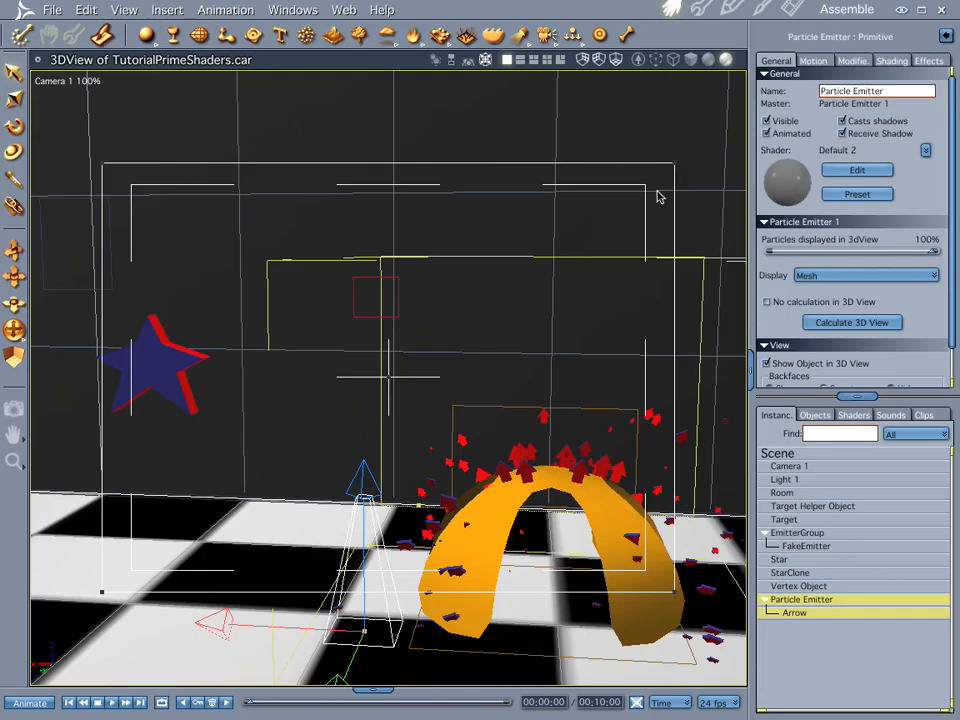
# Scrub far along the animation to examine the arrows leaving the Vertex Object, and rewind to the start
pyautogui.click(281, 705)
pyautogui.moveTo(281, 705); pyautogui.dragTo(494, 700)
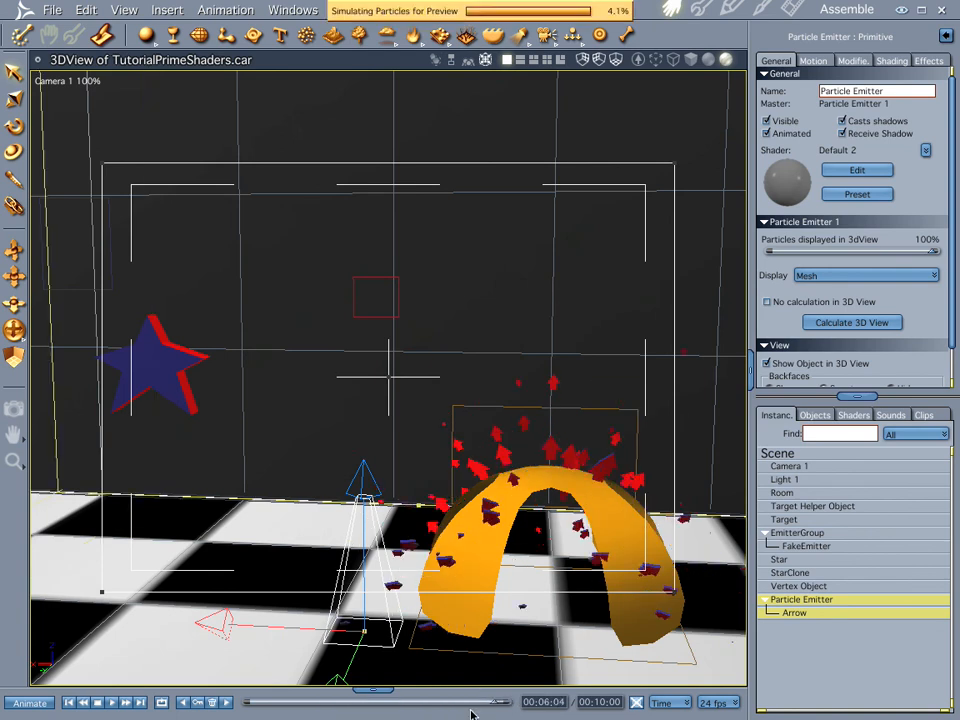
pyautogui.click(69, 703)
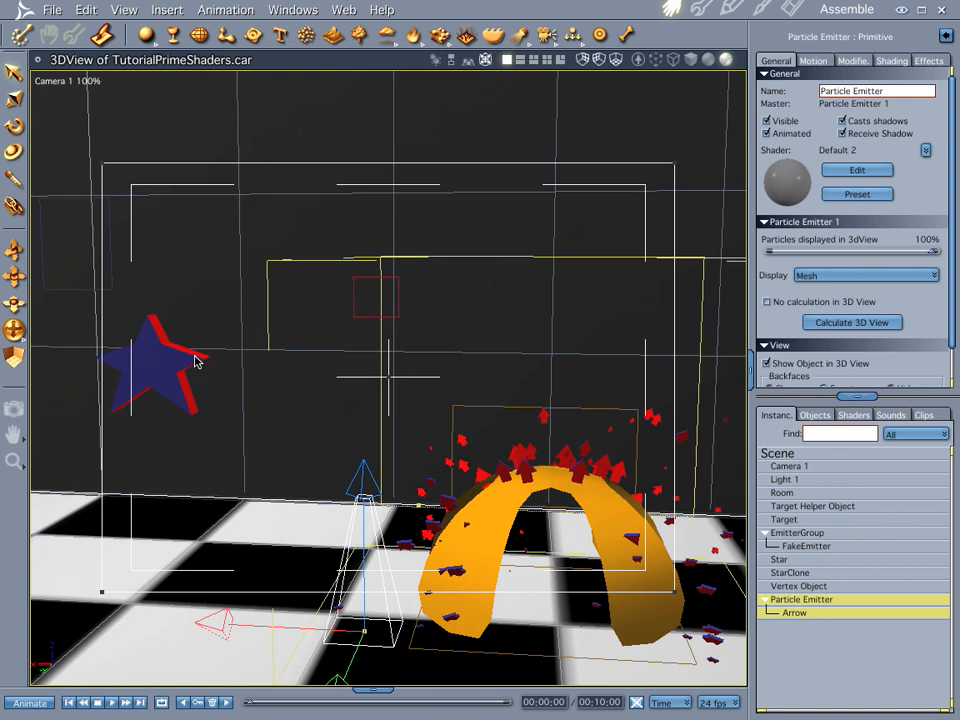
# Switch to QuickTime Player and play the rendered movie Doc2.mov again
pyautogui.press('super+Tab')
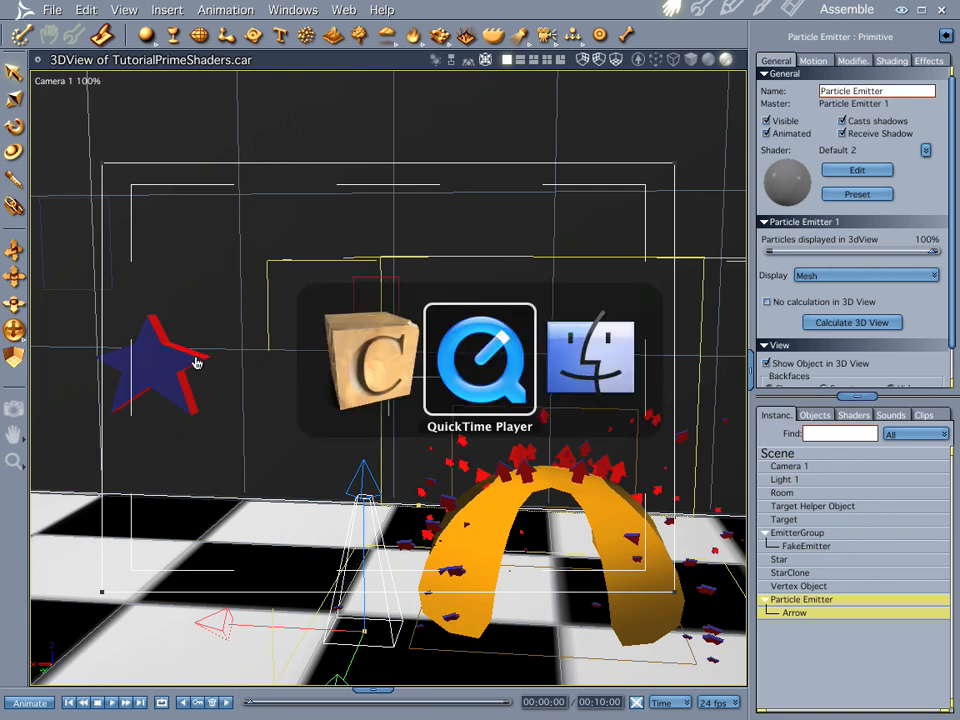
pyautogui.press('space')
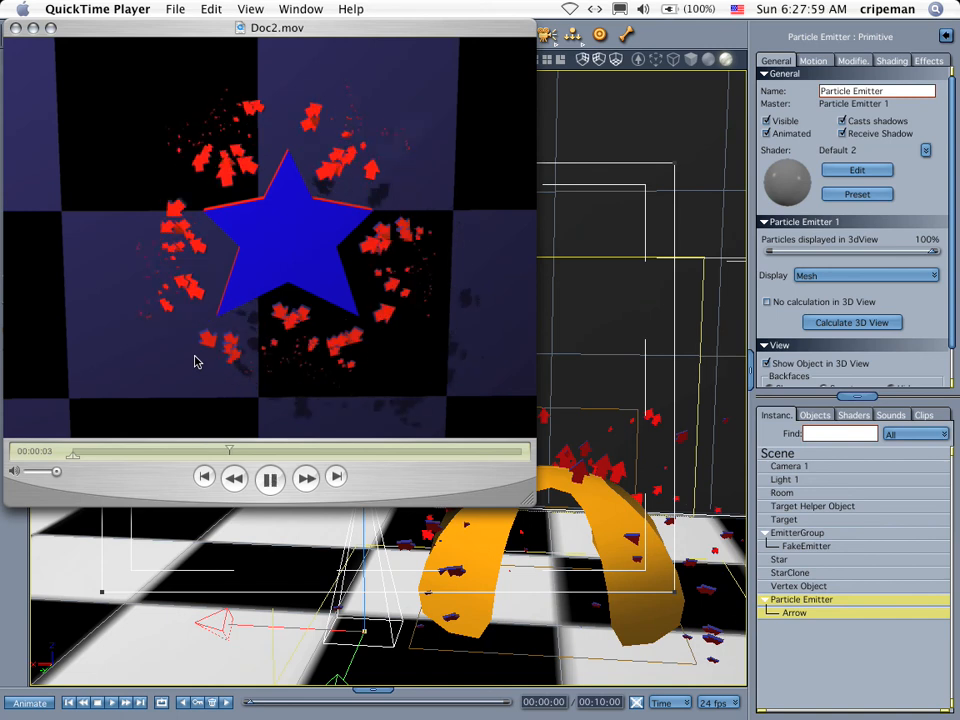